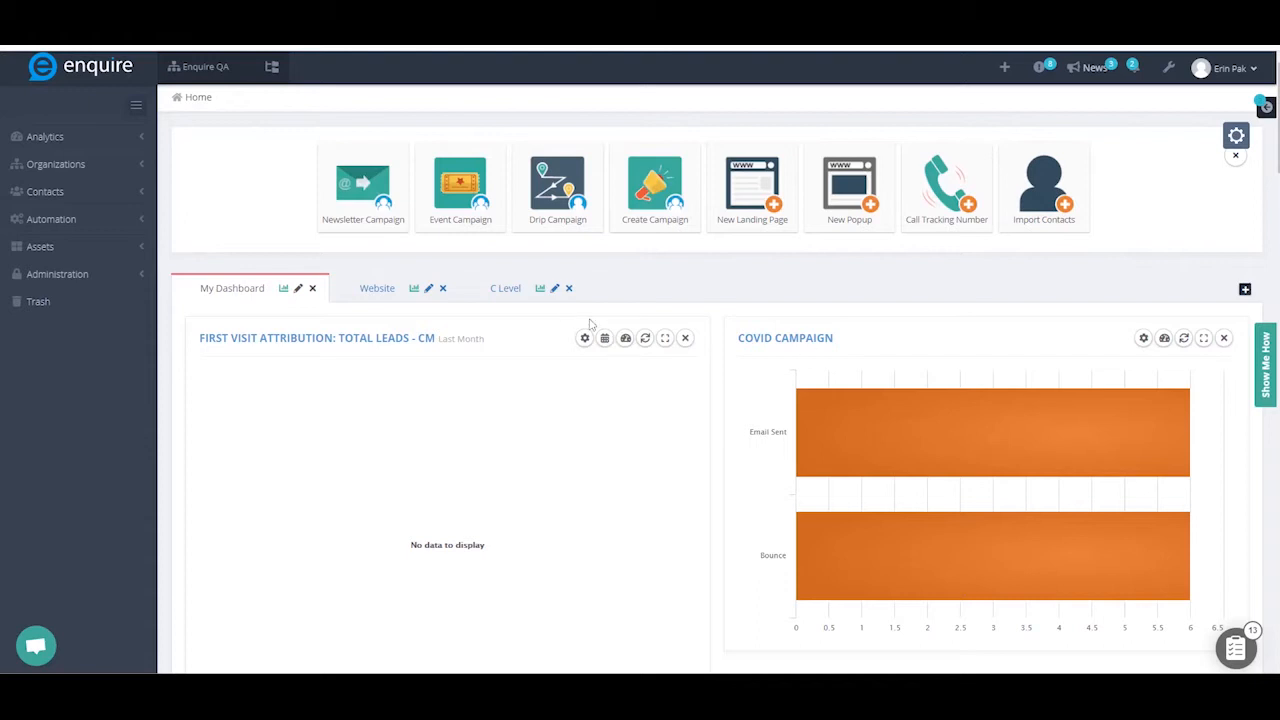
Create a new contact segment and name it "Pet's Allowed"
click(72, 194)
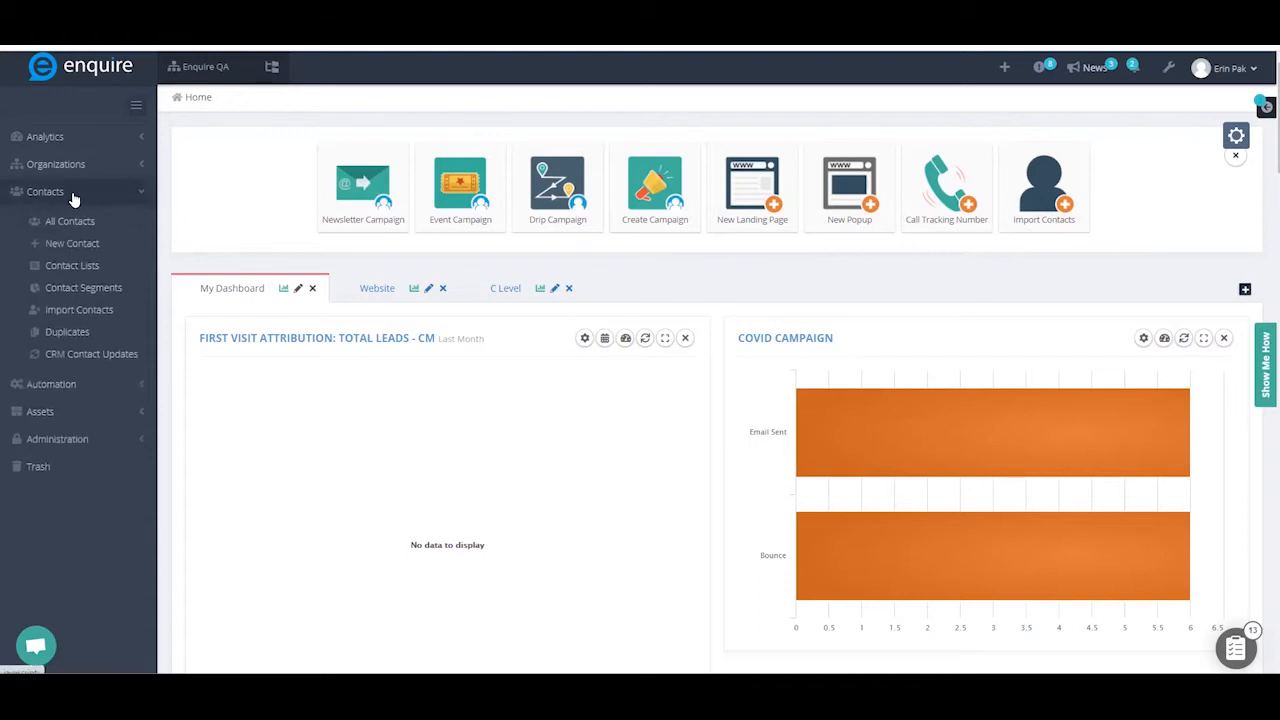
click(84, 292)
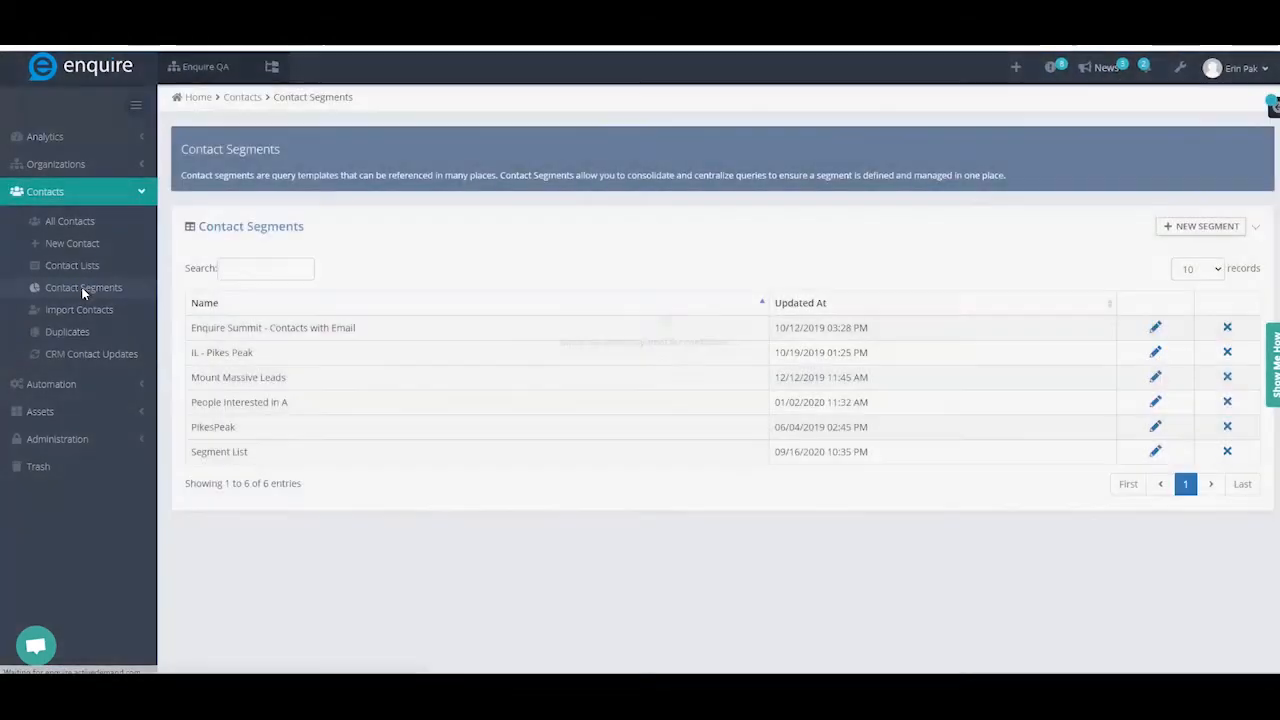
click(1196, 229)
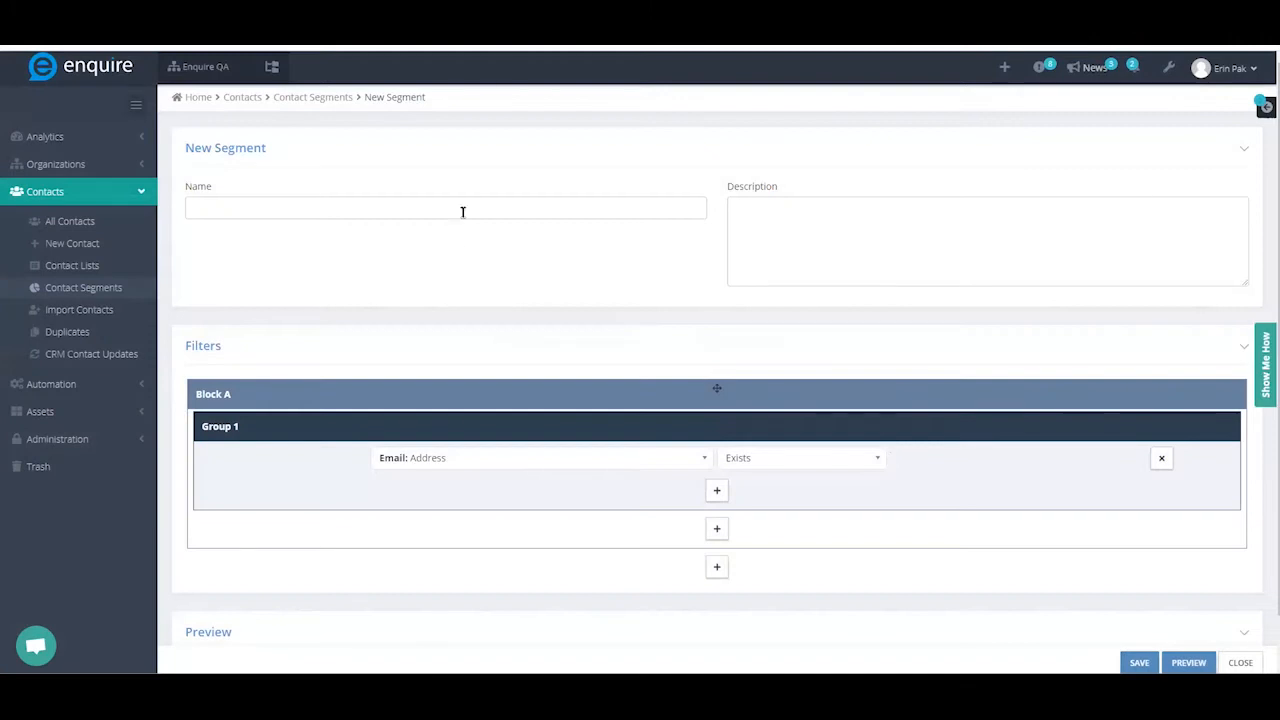
click(464, 207)
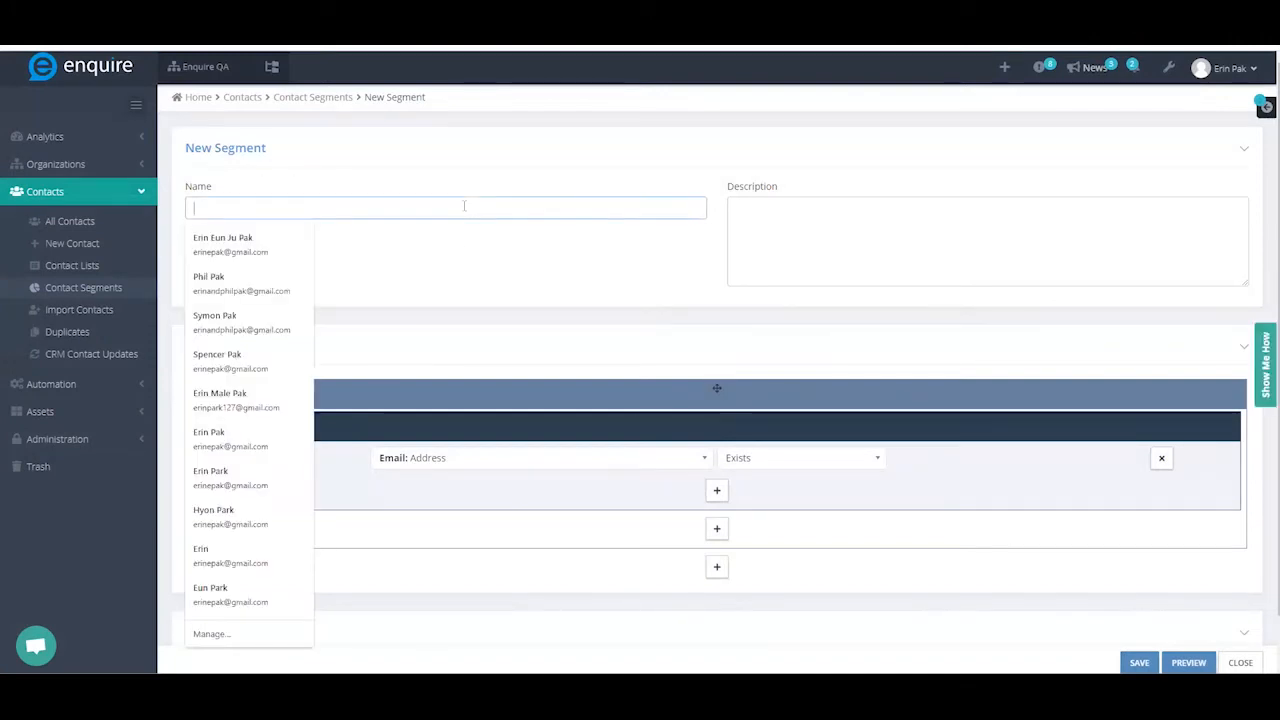
text(Pet)
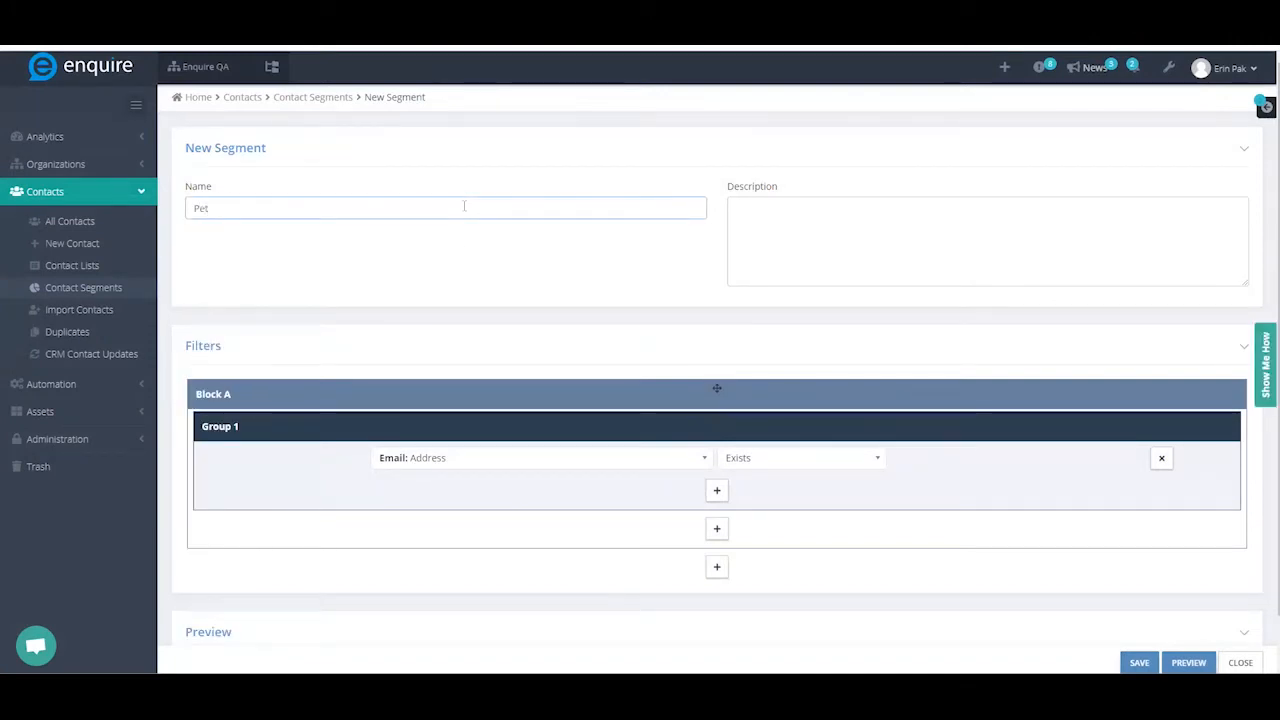
text('s Allowed)
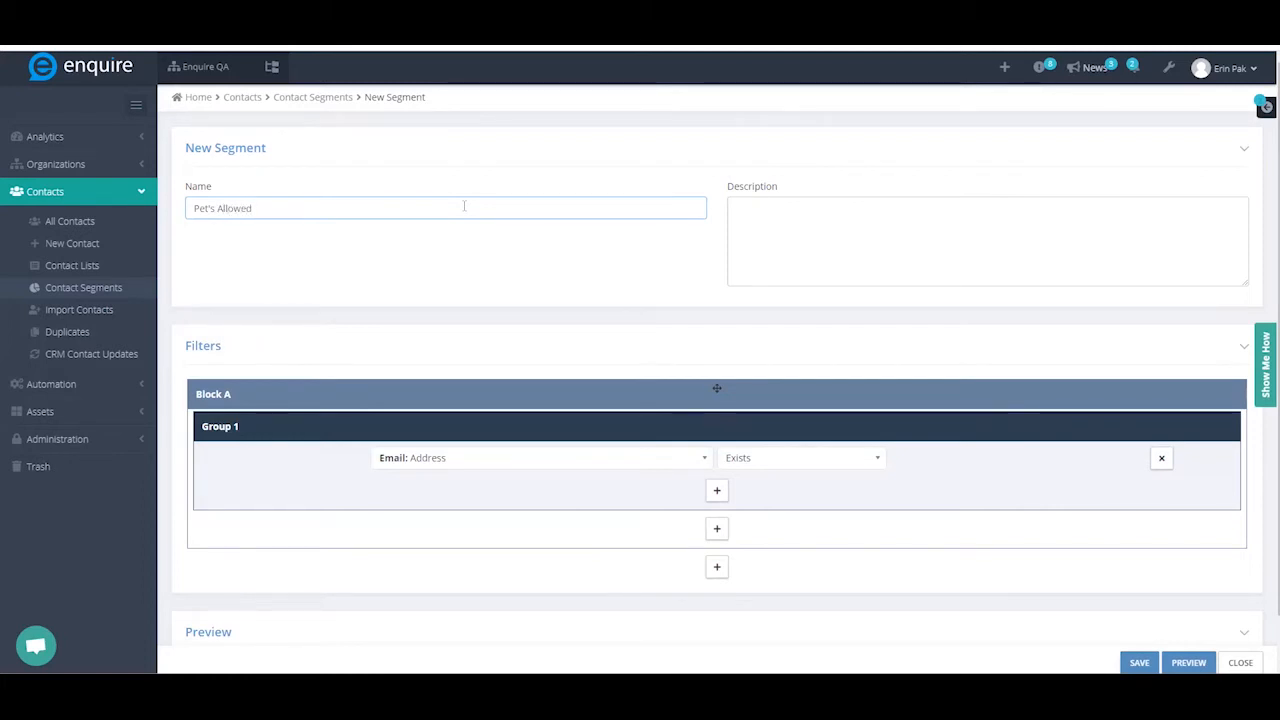
click(484, 267)
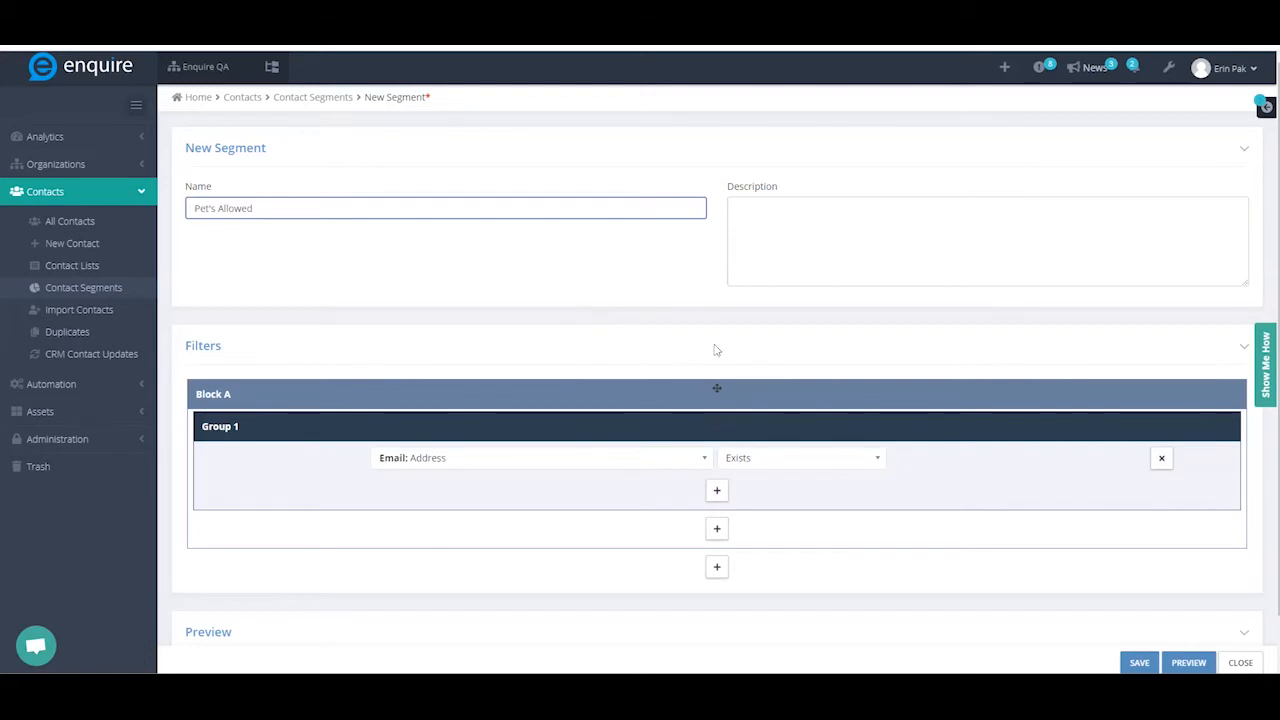
Set the Group 1 filter to Page visits: Url, Equals, "Pets"
scroll(760, 362, down, 1)
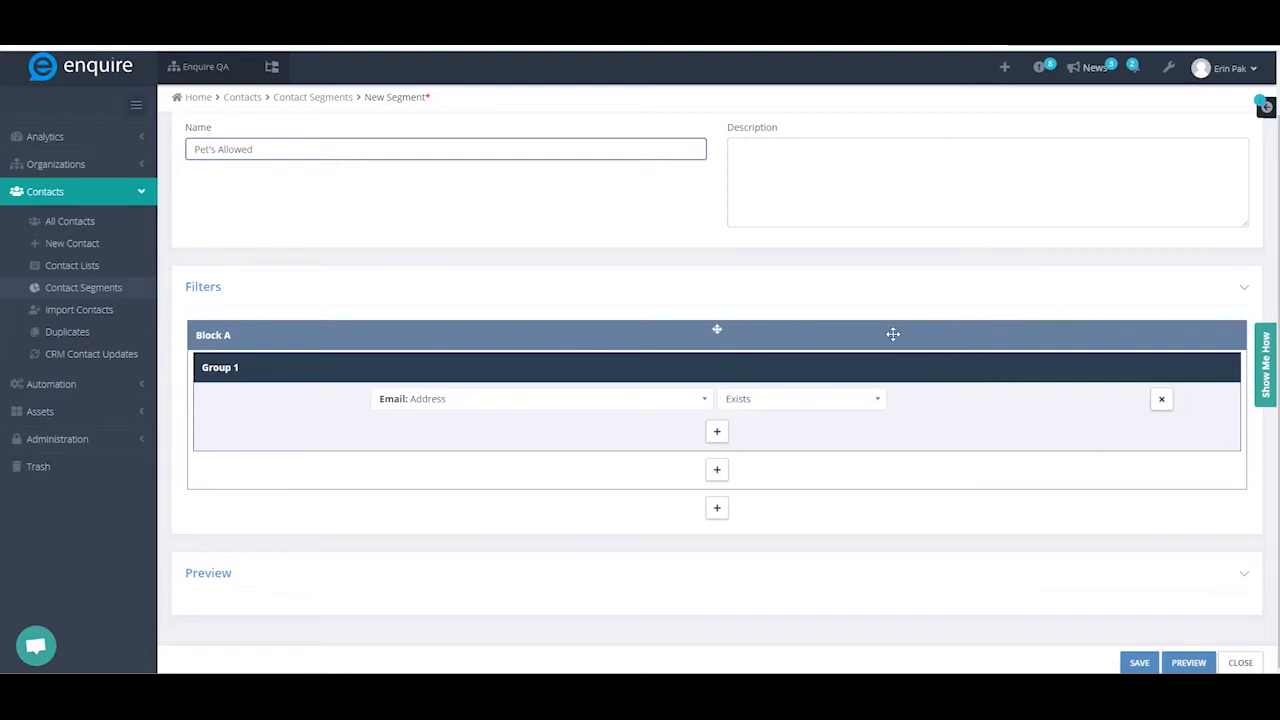
click(583, 407)
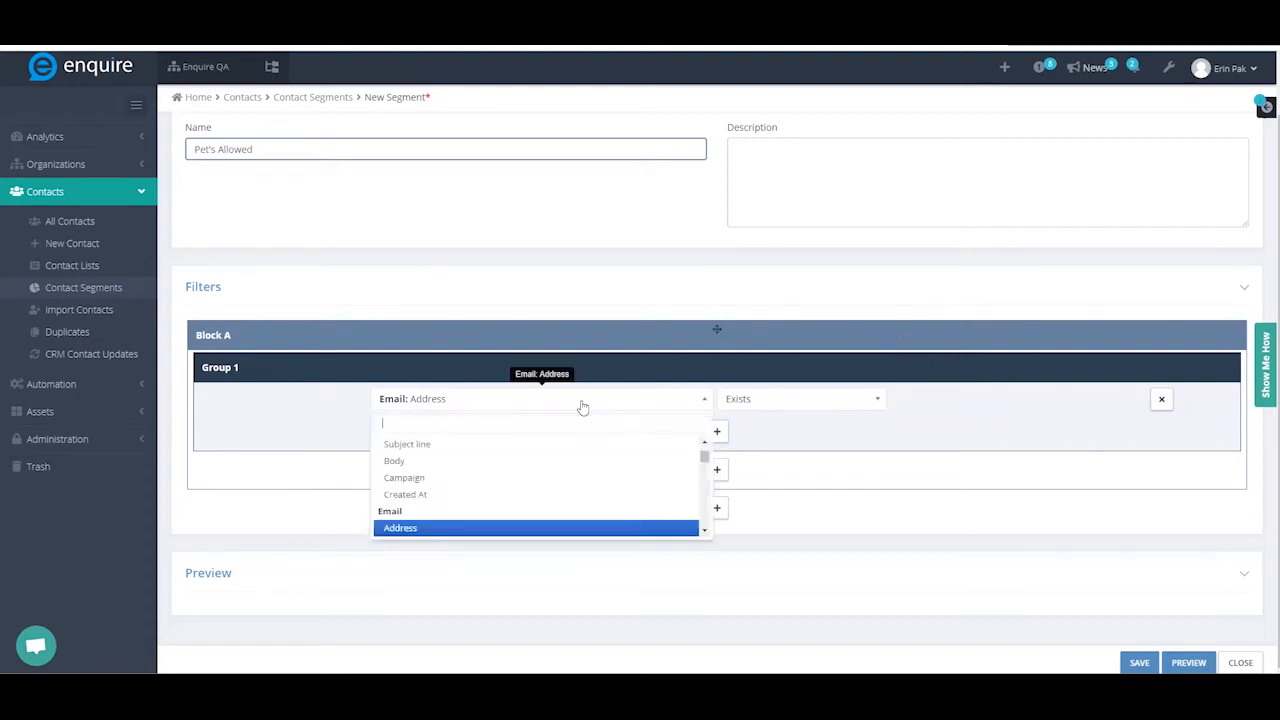
text(url)
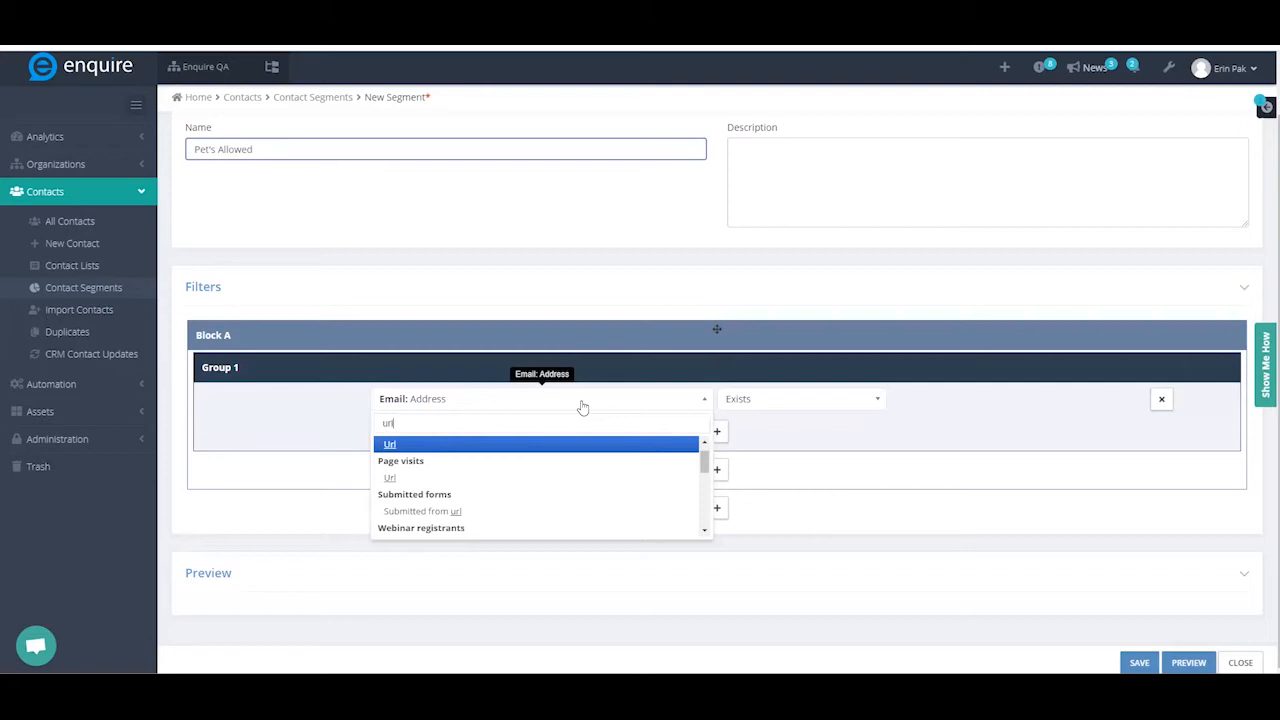
key(Down)
key(Return)
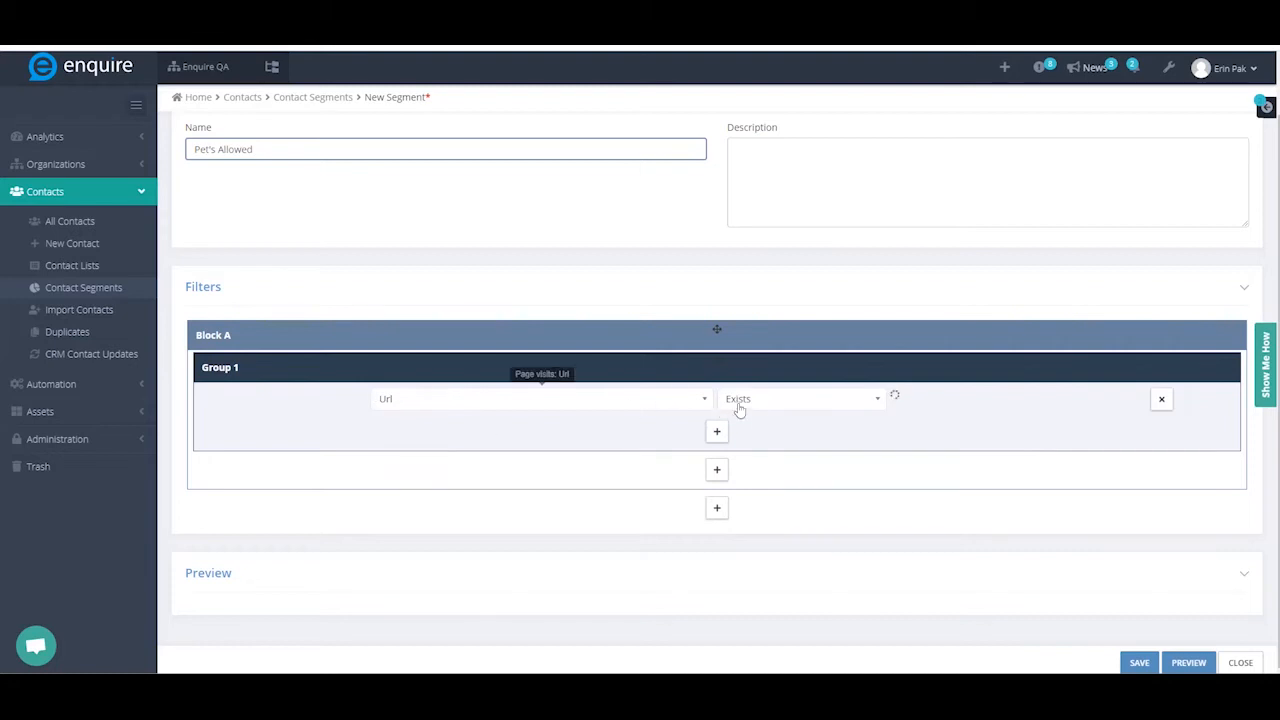
click(735, 410)
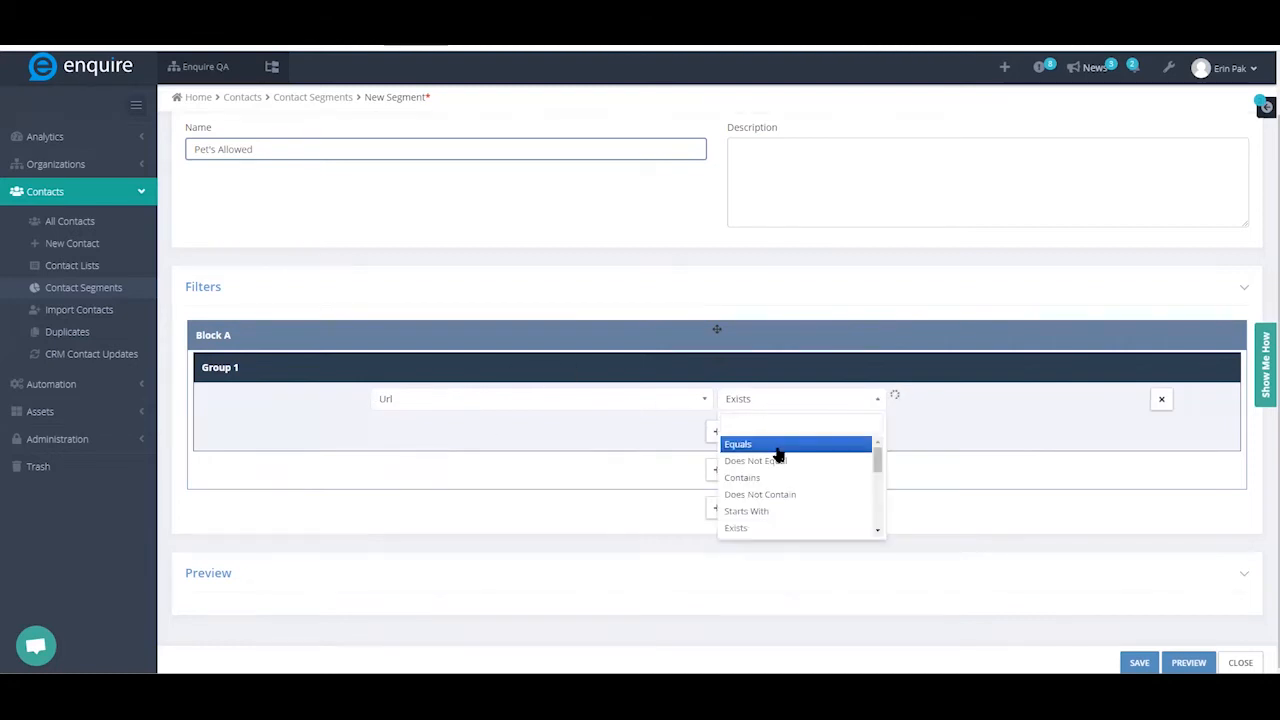
click(775, 444)
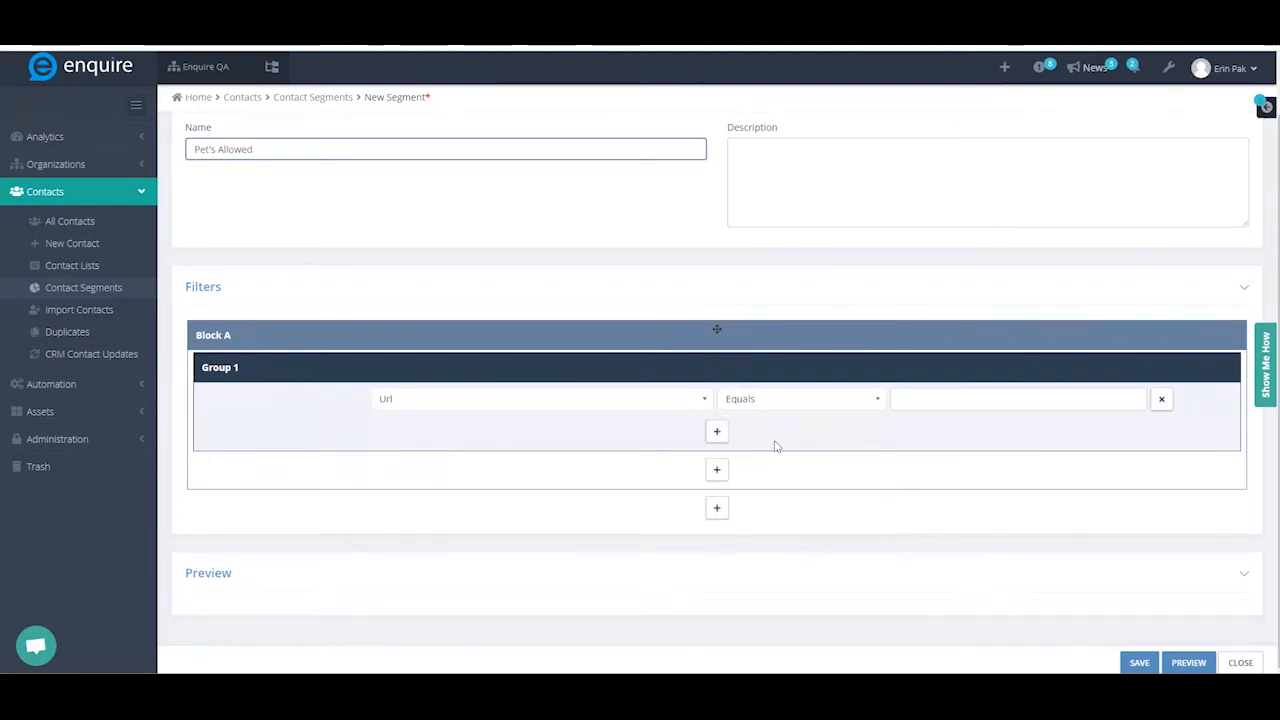
click(933, 395)
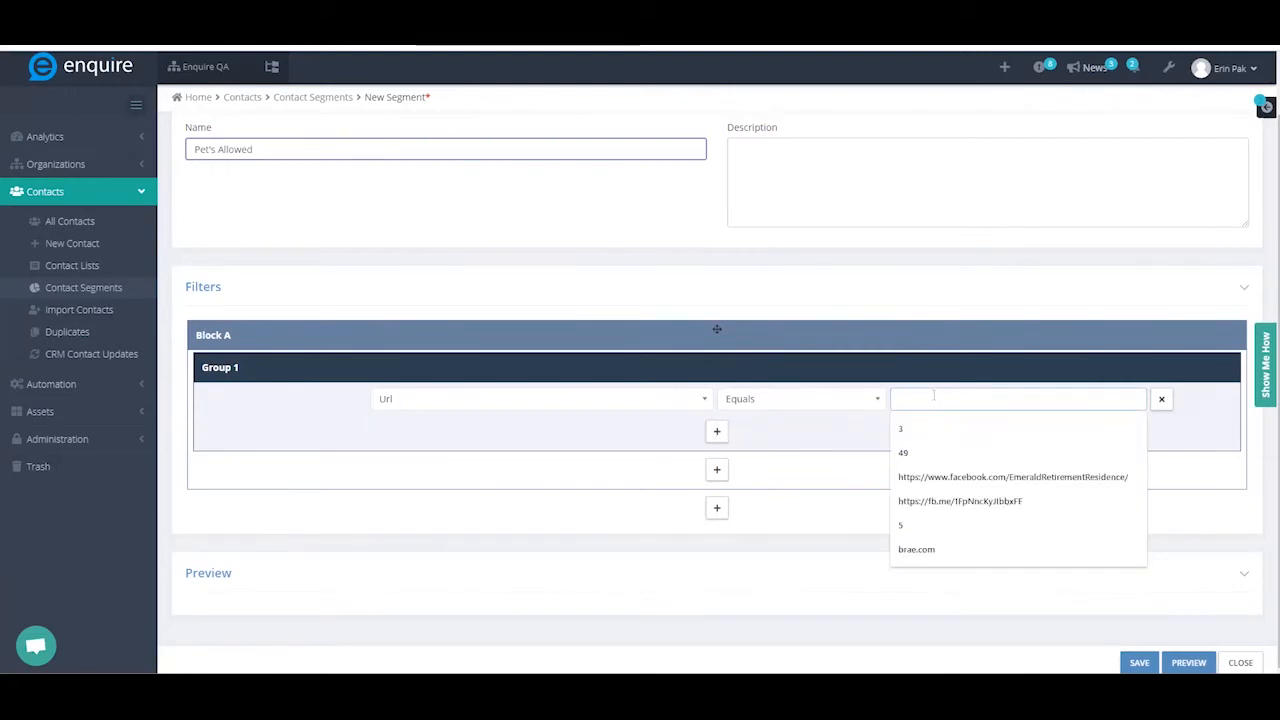
text(Pets)
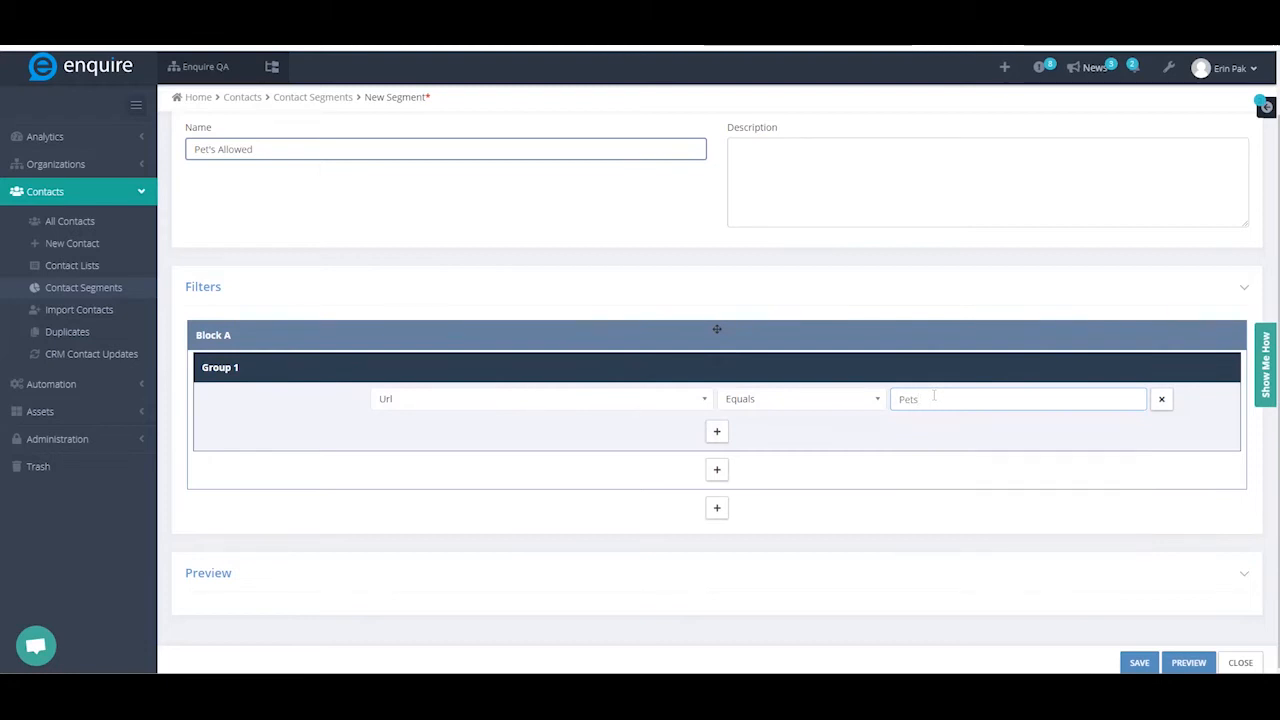
click(797, 440)
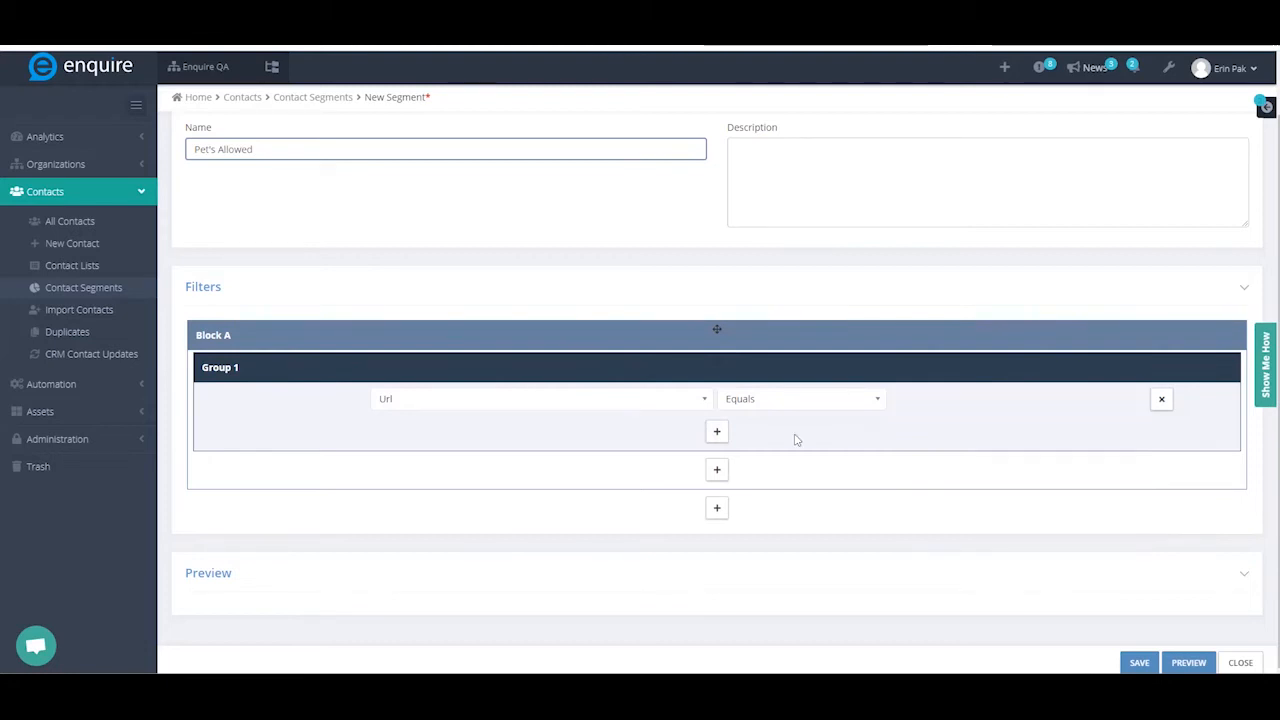
Add a second filter group with CallForensics Keyword, Equals, "pets"
click(717, 470)
click(508, 403)
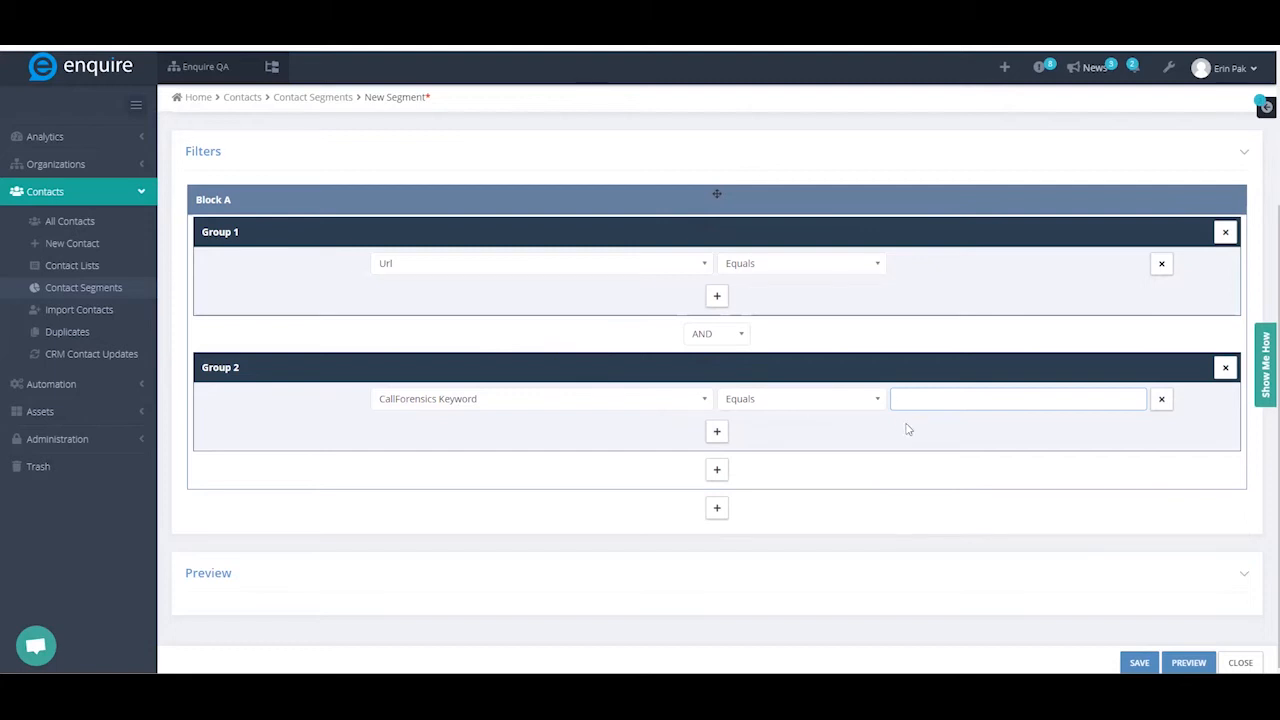
text(pets)
click(906, 425)
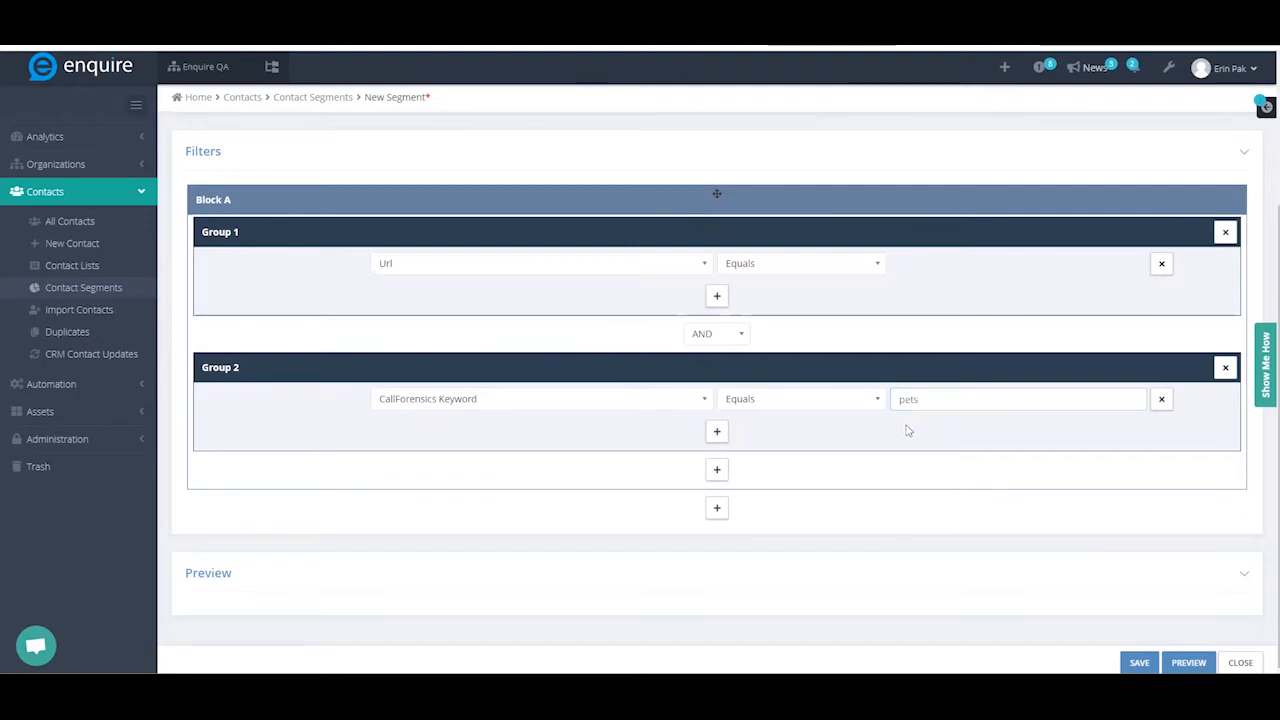
Add a third filter group with Organization: Website, Equals, "Pets"
click(716, 472)
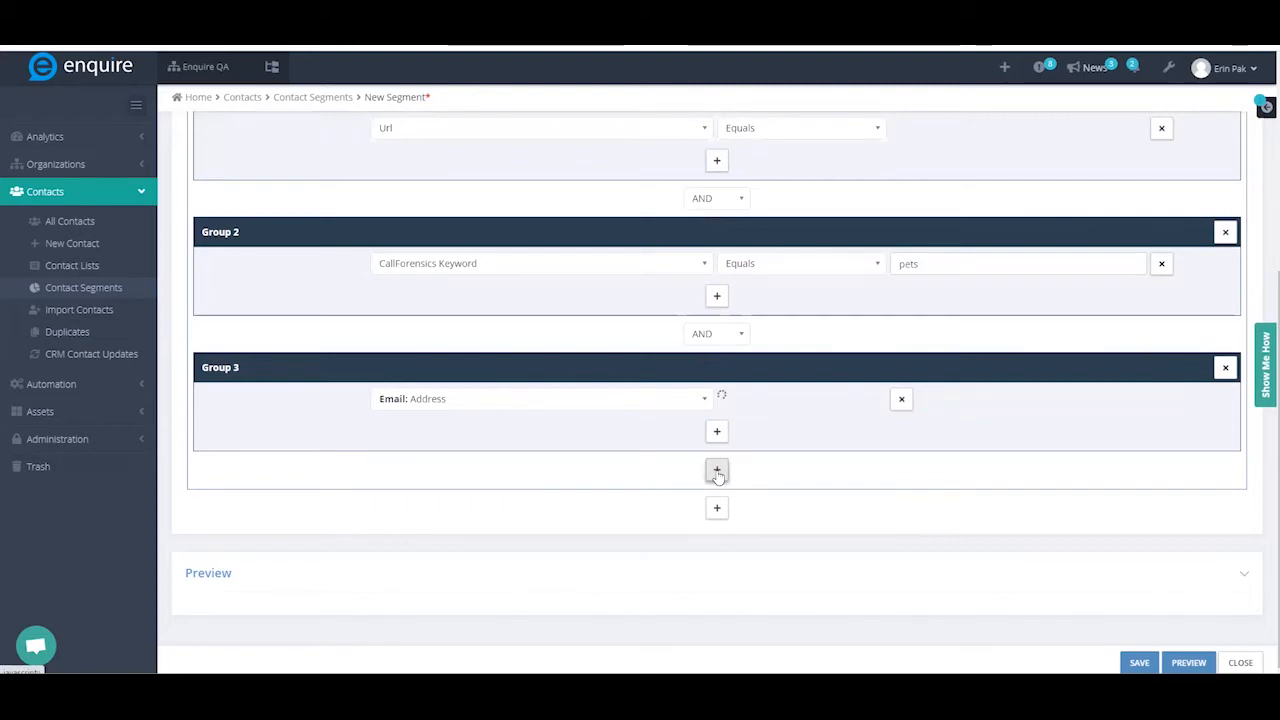
click(608, 402)
text(websi)
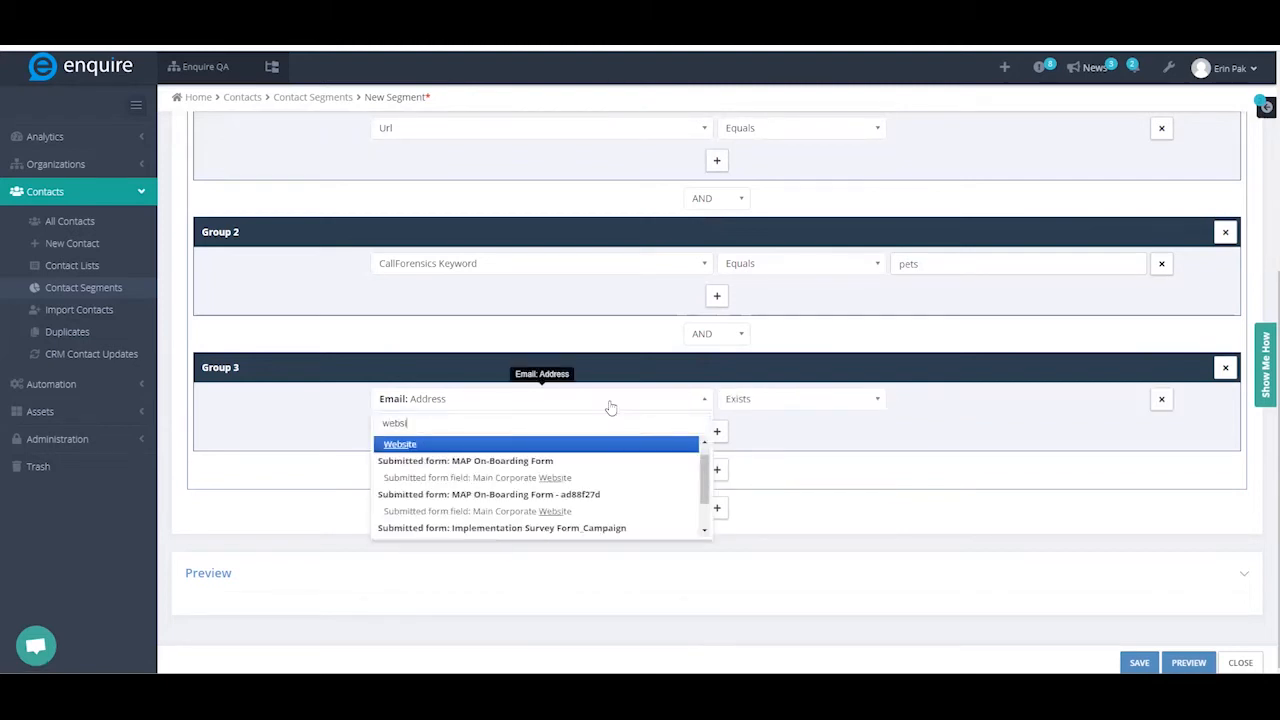
click(500, 443)
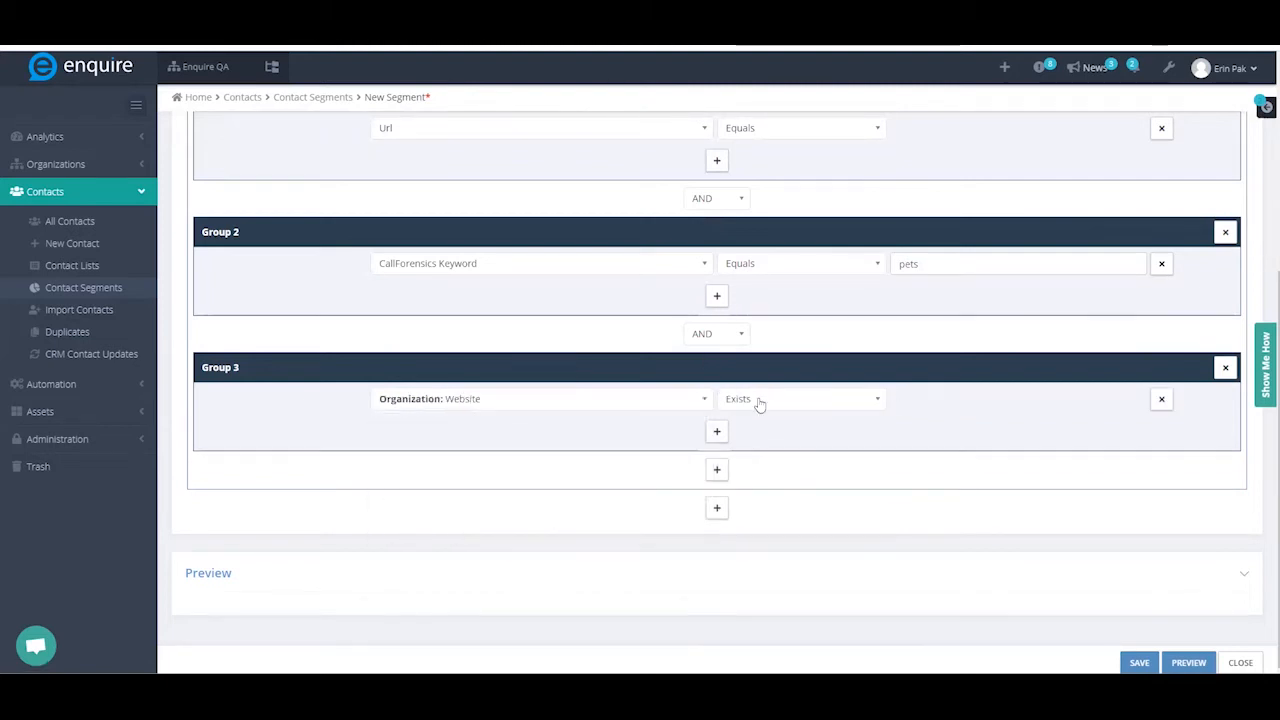
click(759, 403)
click(763, 446)
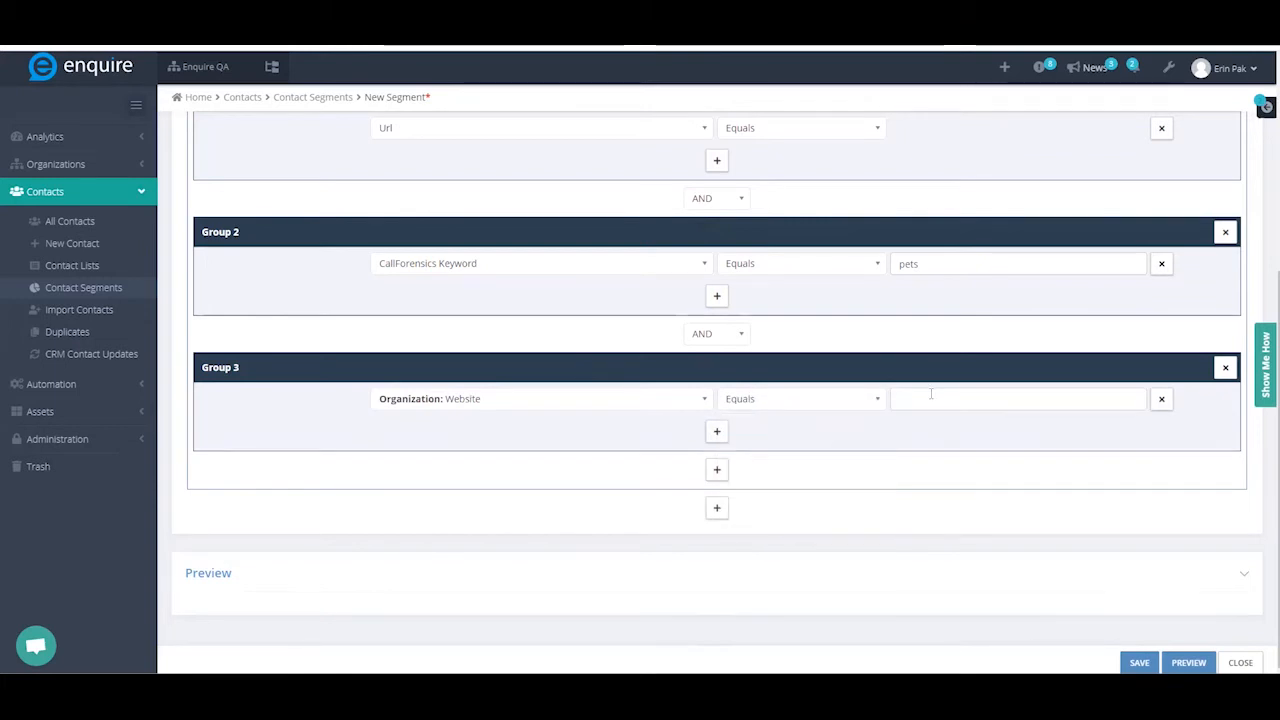
click(931, 396)
text(Pet)
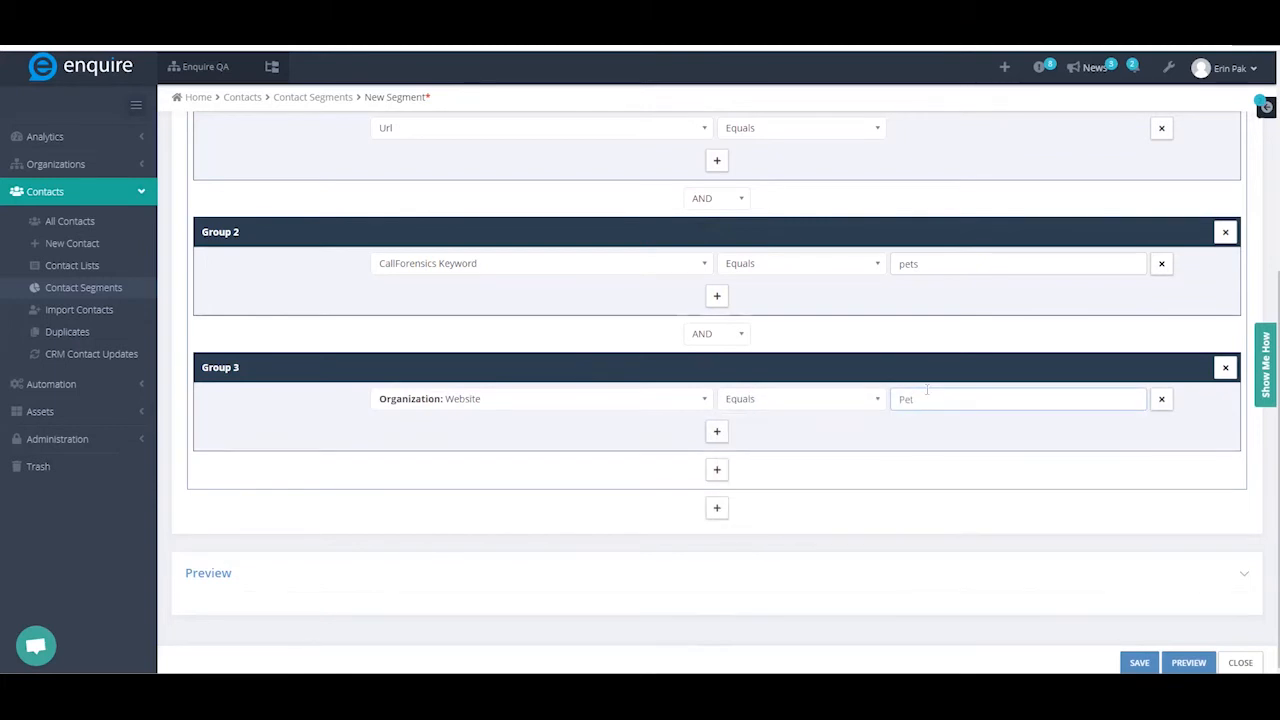
text(s)
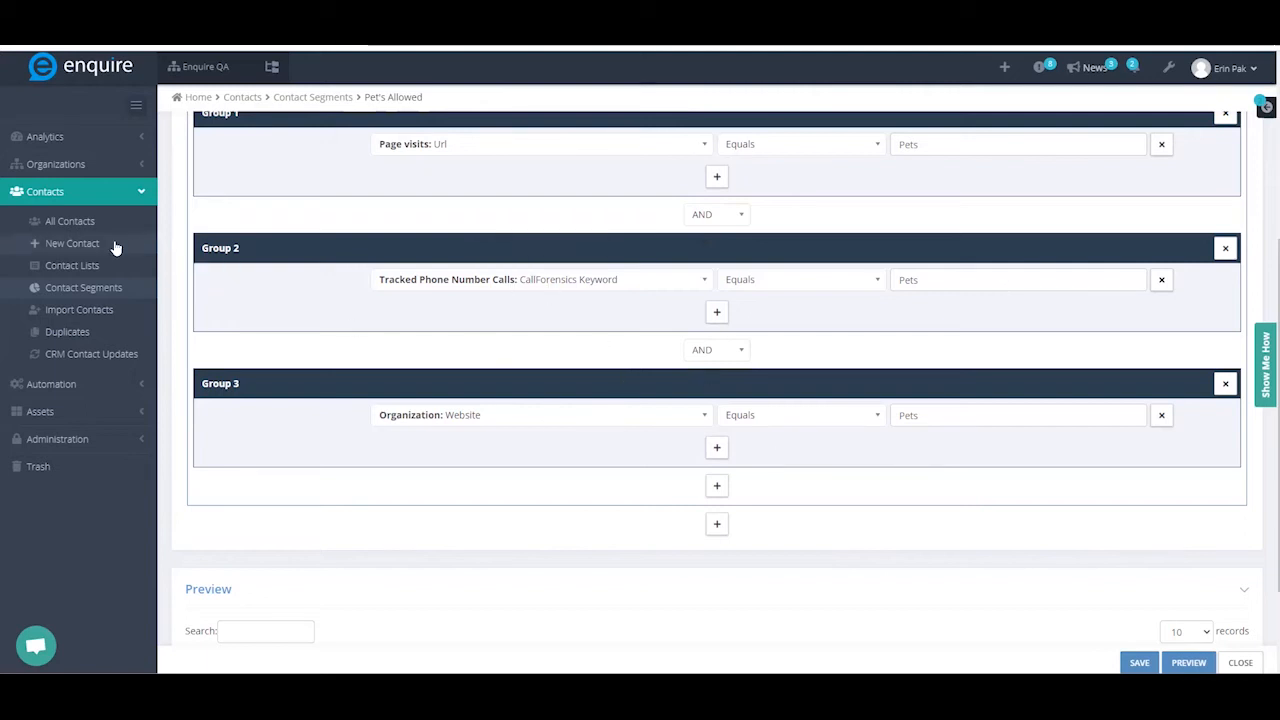
Open the list of all contacts and filter it by the saved "Pet's Allowed" segment
click(66, 215)
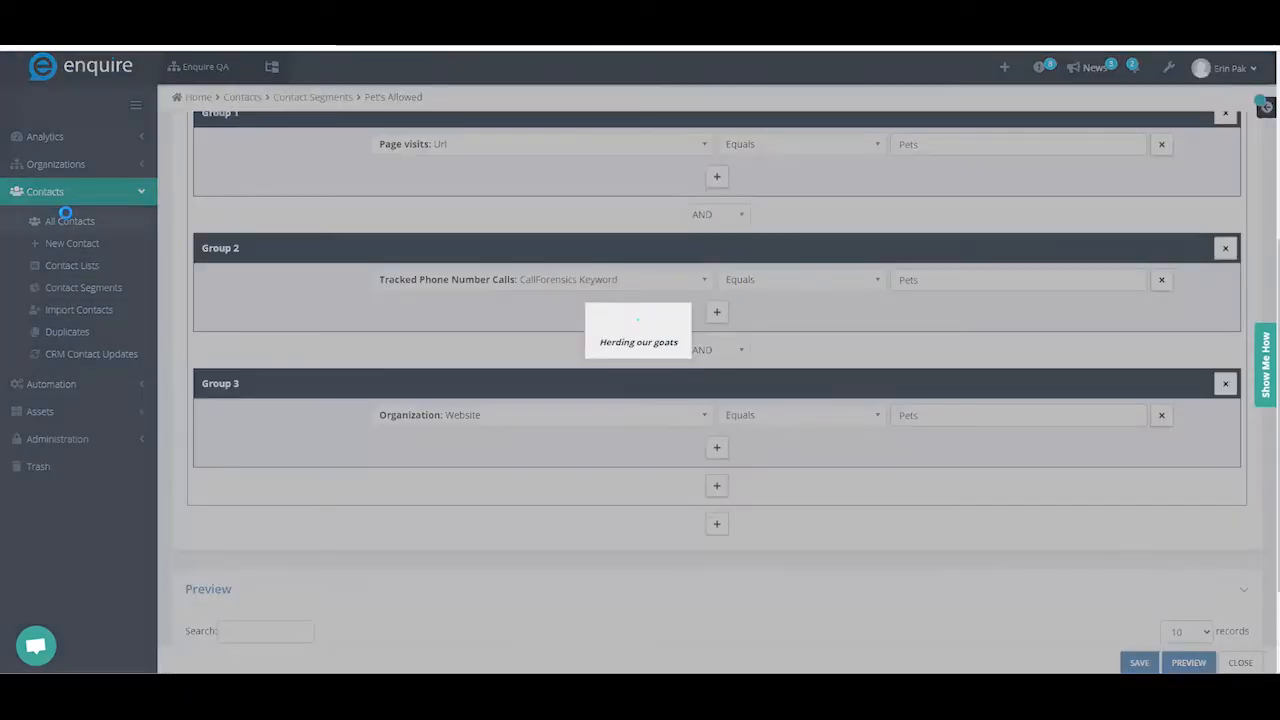
click(416, 196)
click(416, 196)
click(416, 196)
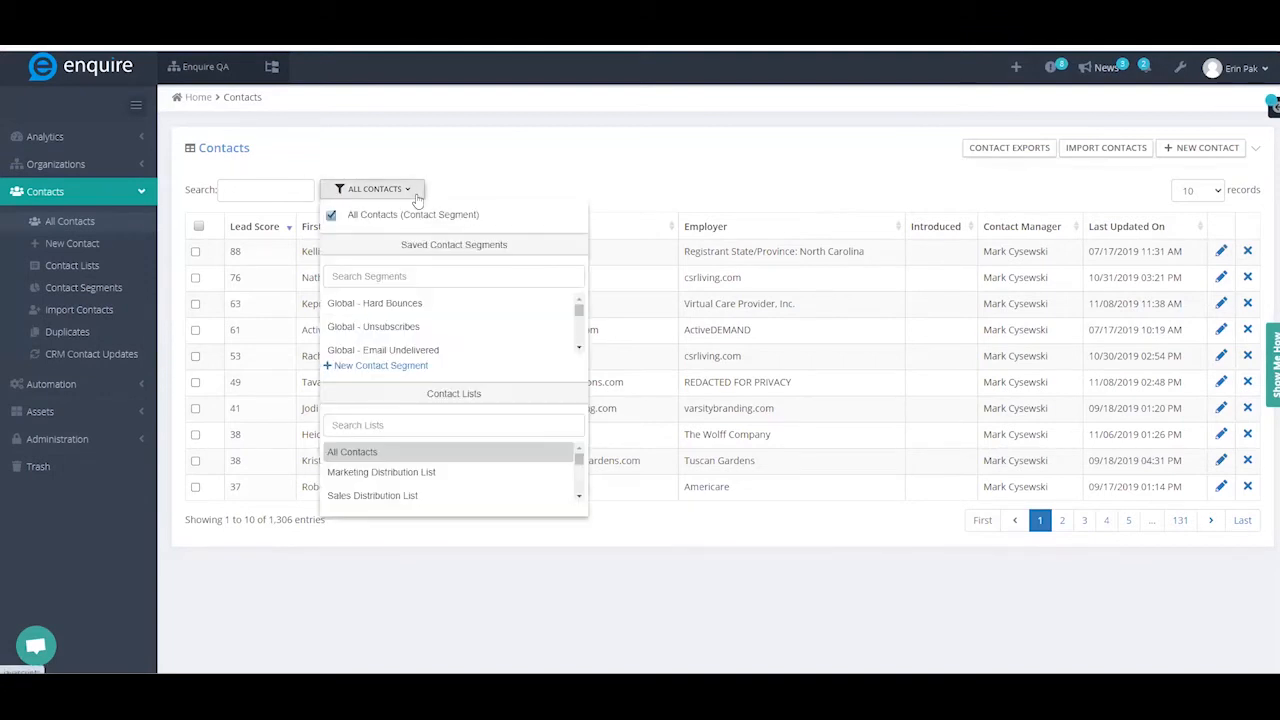
scroll(475, 330, down, 5)
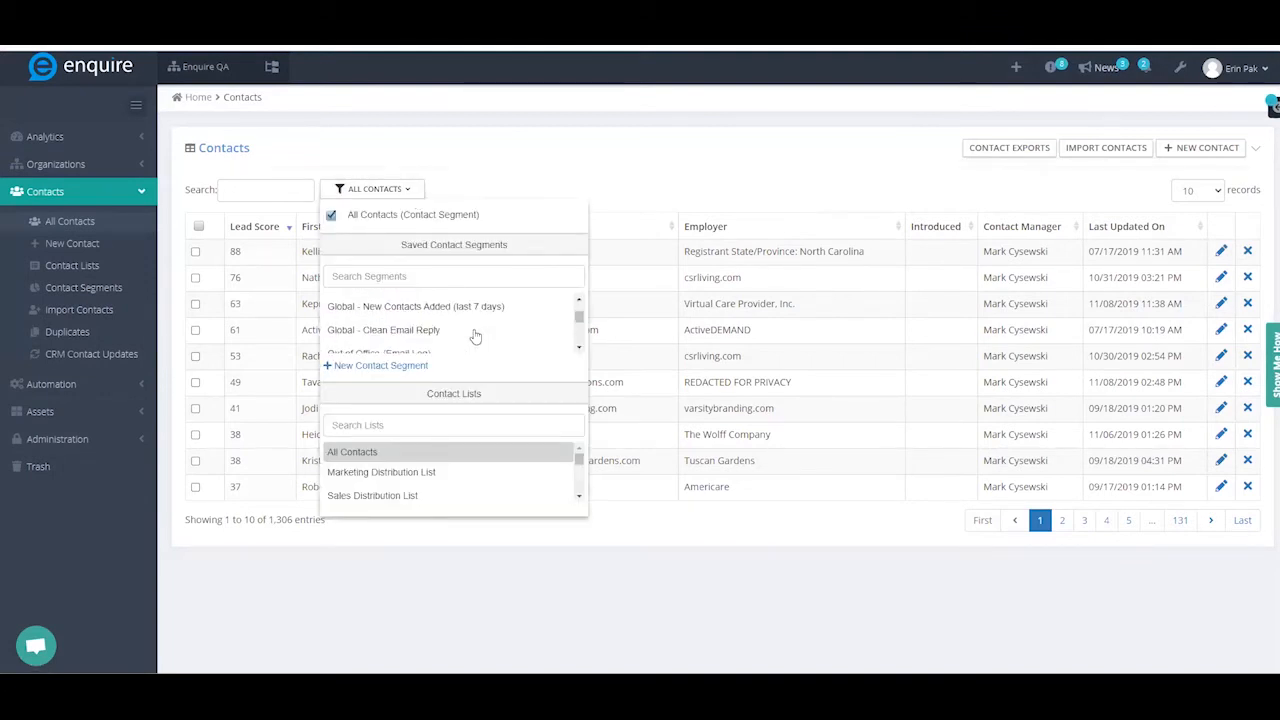
scroll(475, 336, down, 1)
click(438, 276)
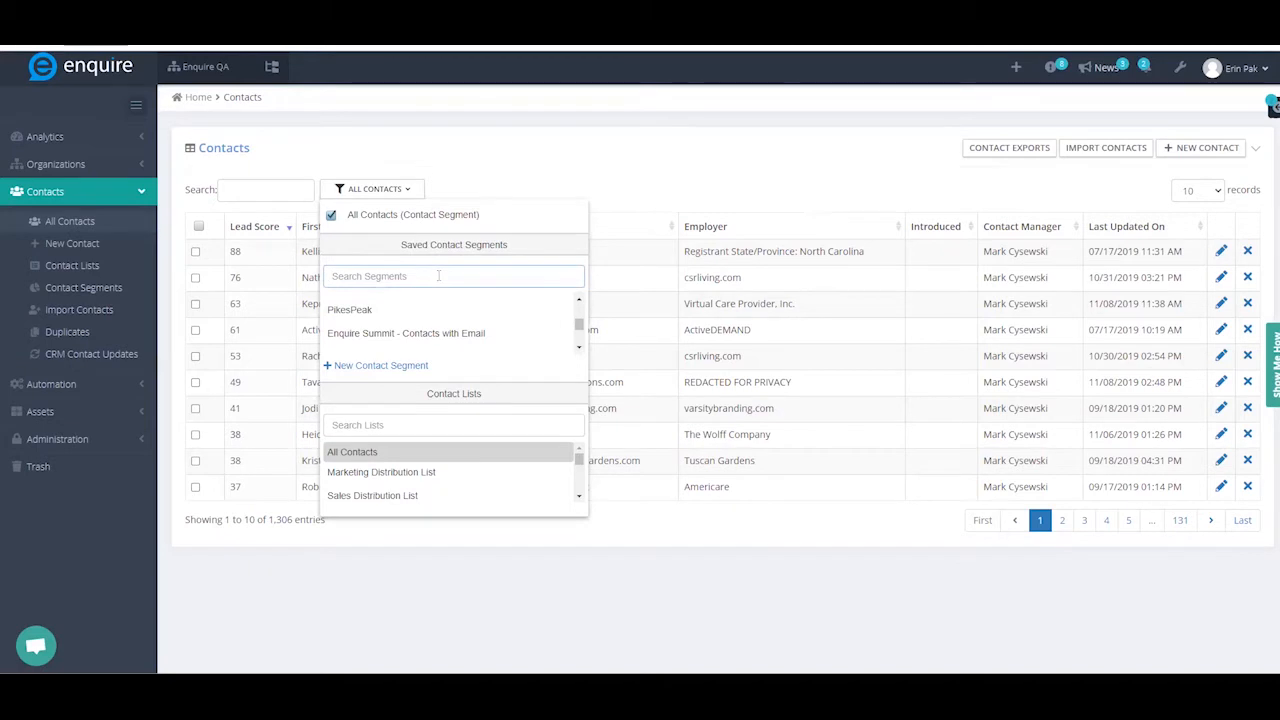
text(pet)
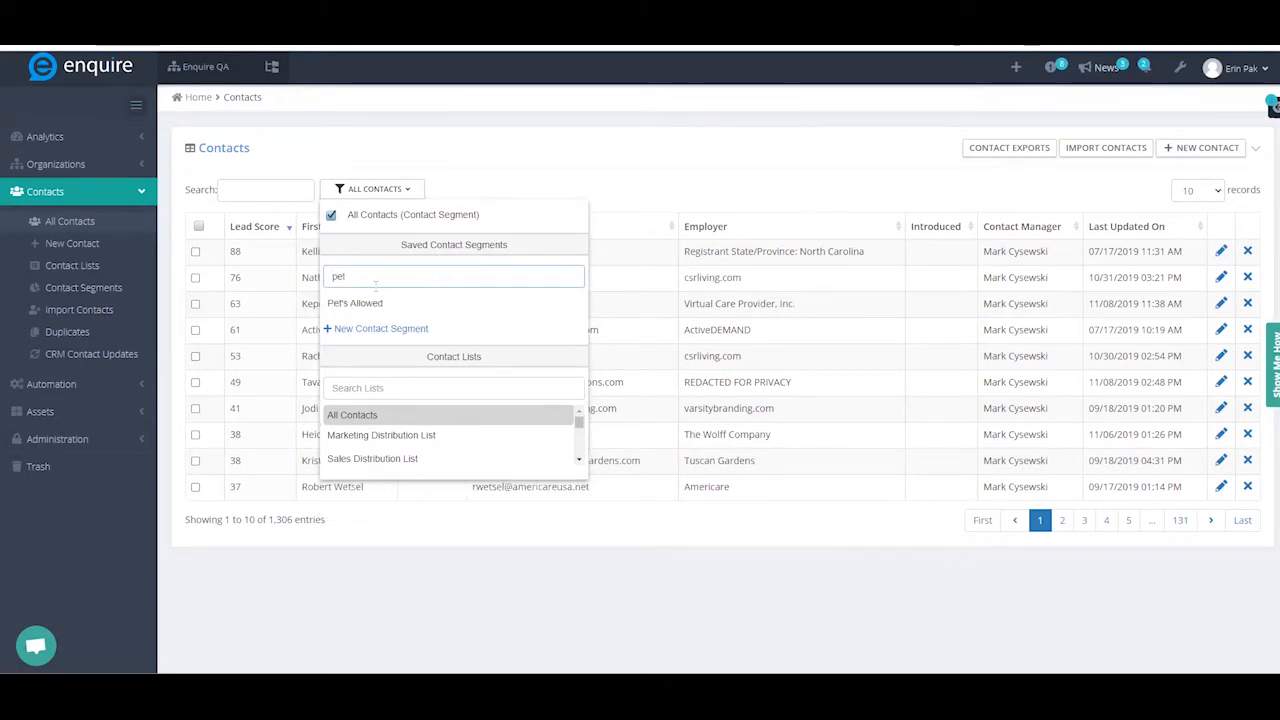
click(355, 302)
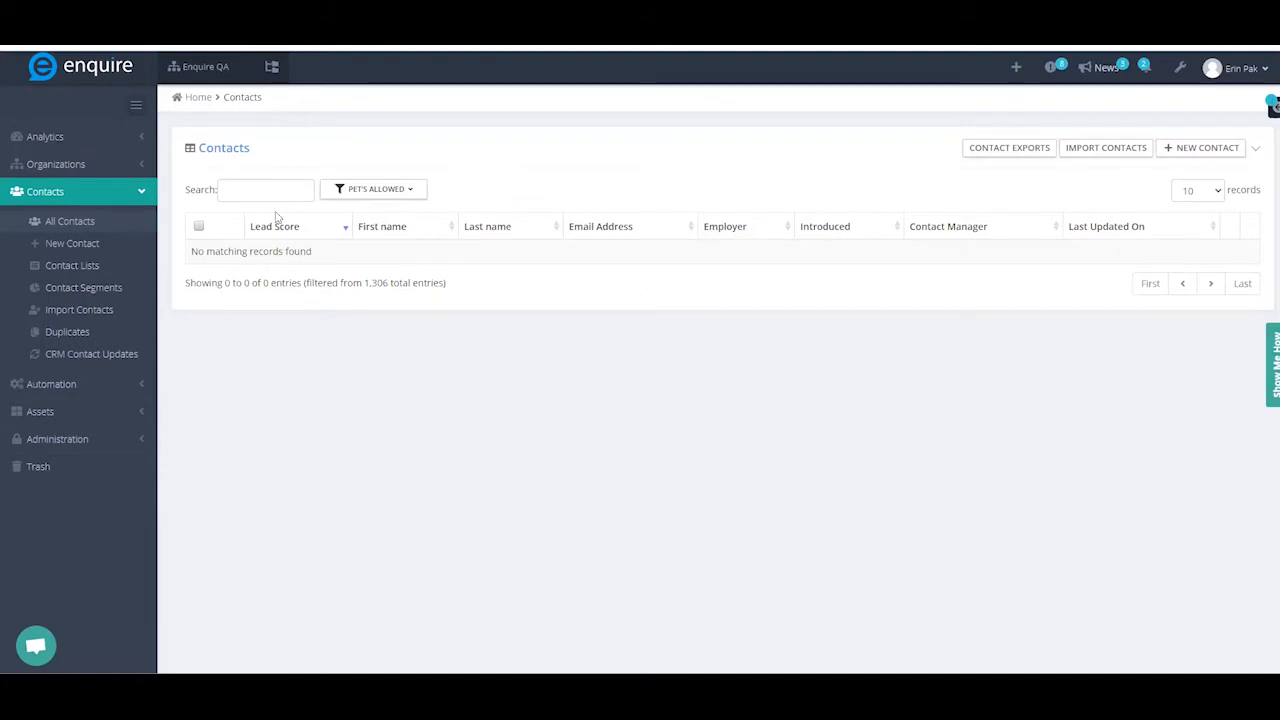
click(370, 193)
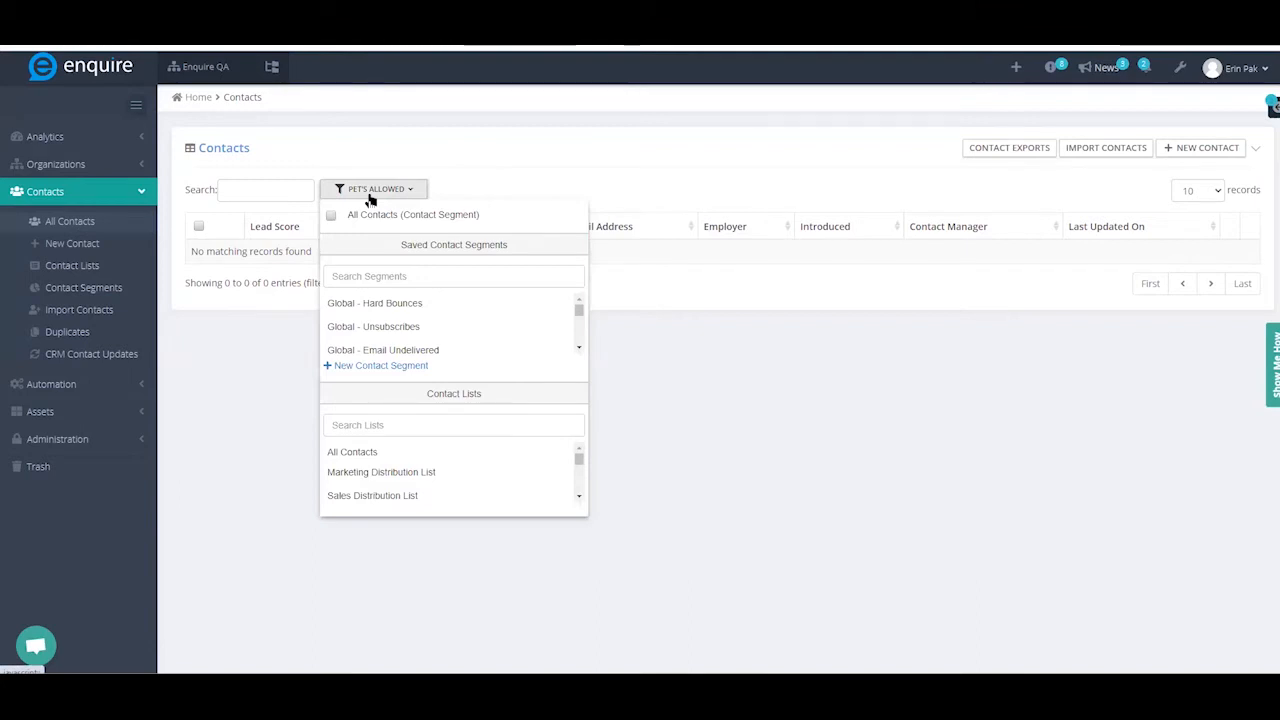
click(729, 309)
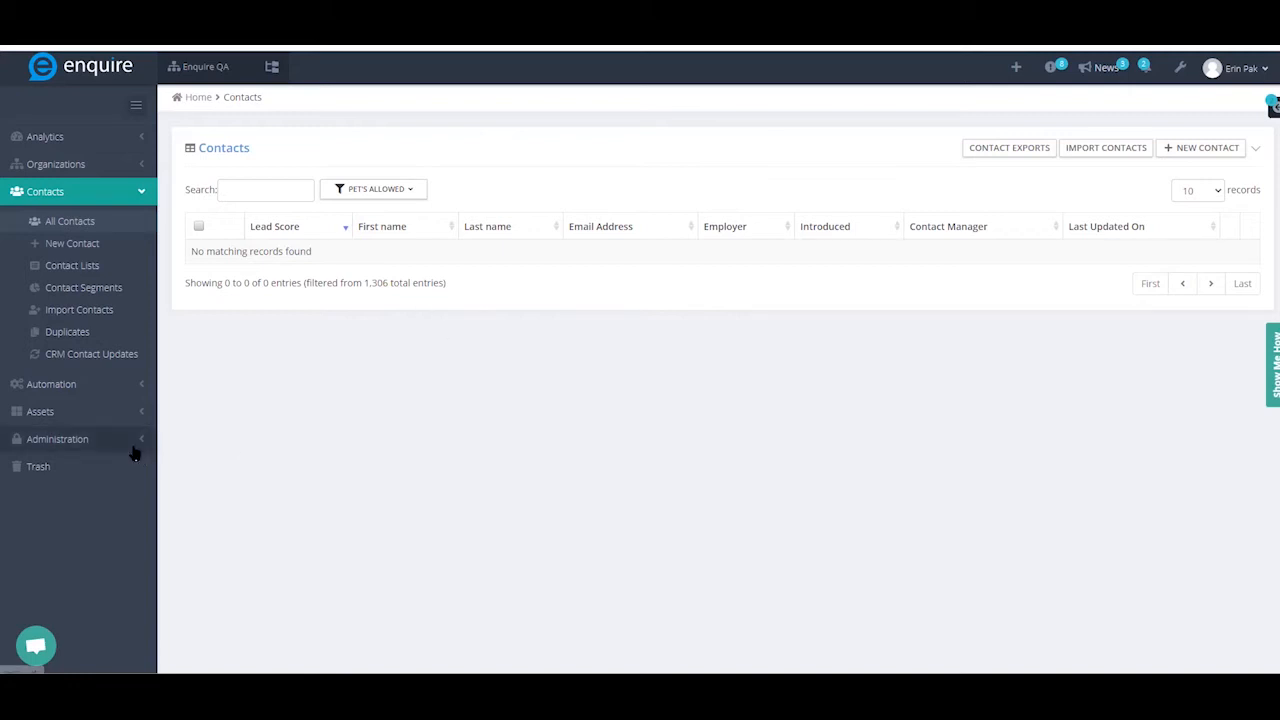
Open the 8.27.2020 automation campaign and display its workflow
click(90, 394)
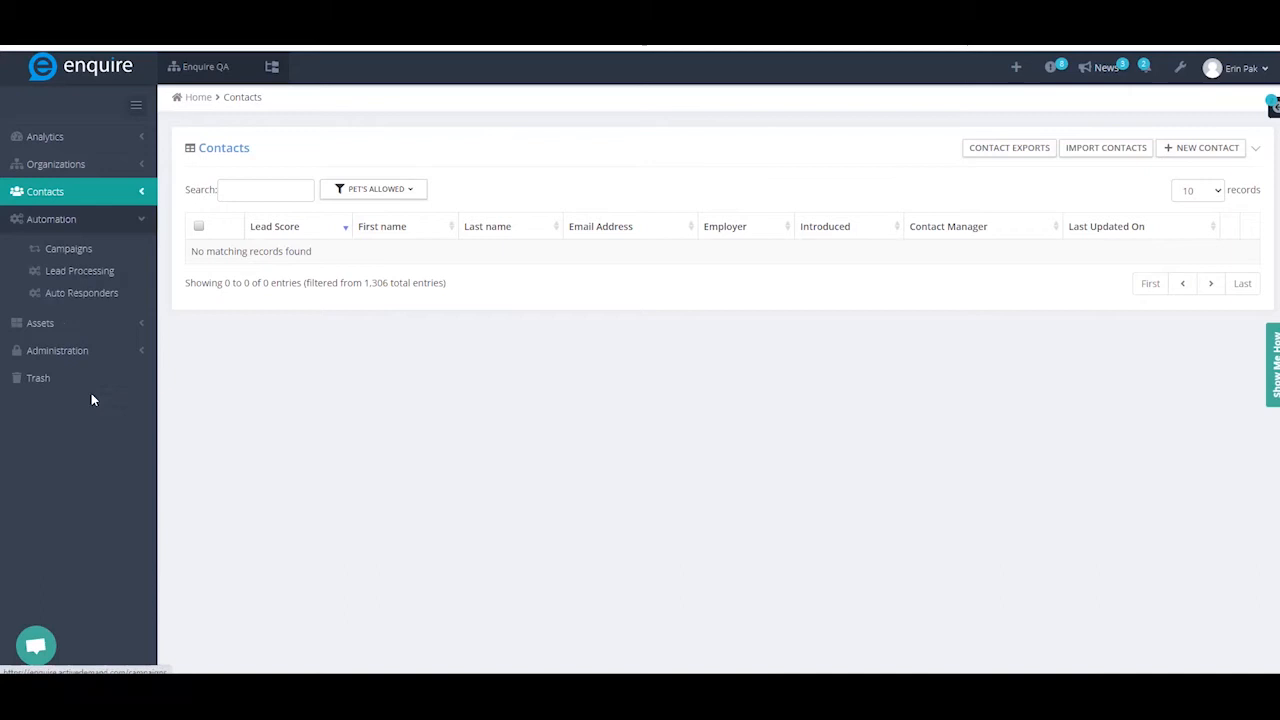
click(80, 250)
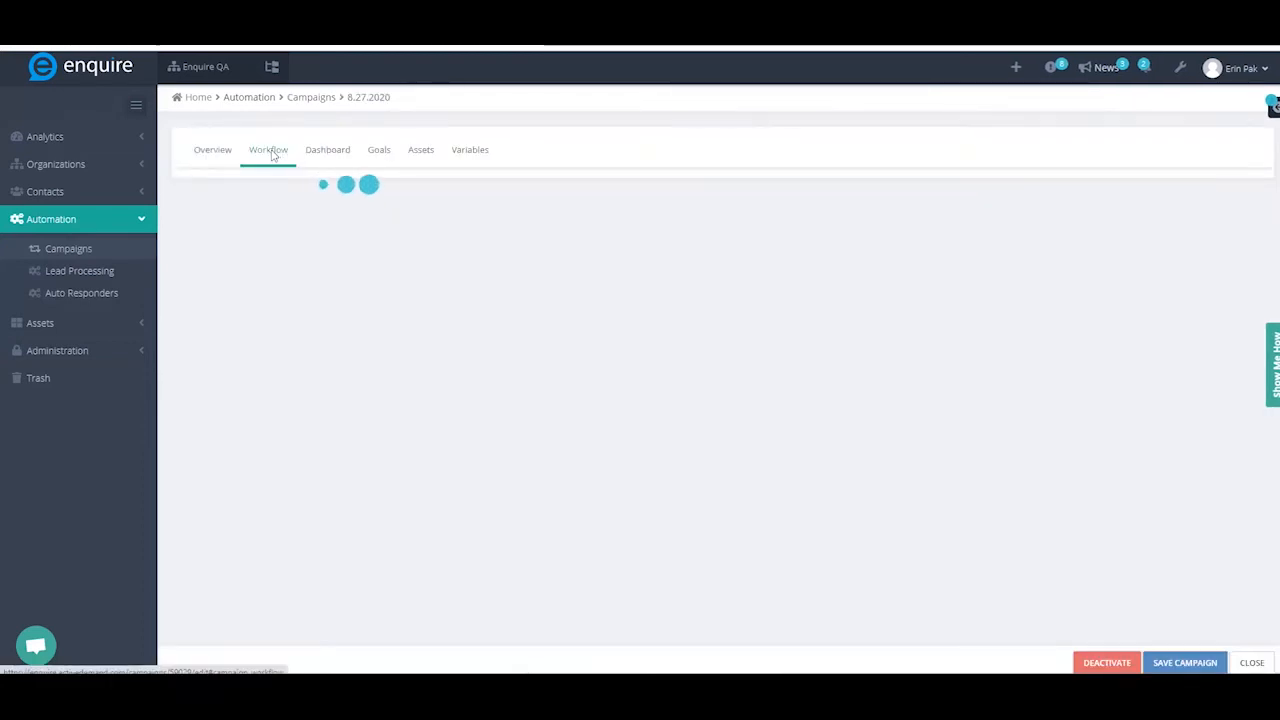
right_click(272, 153)
click(629, 147)
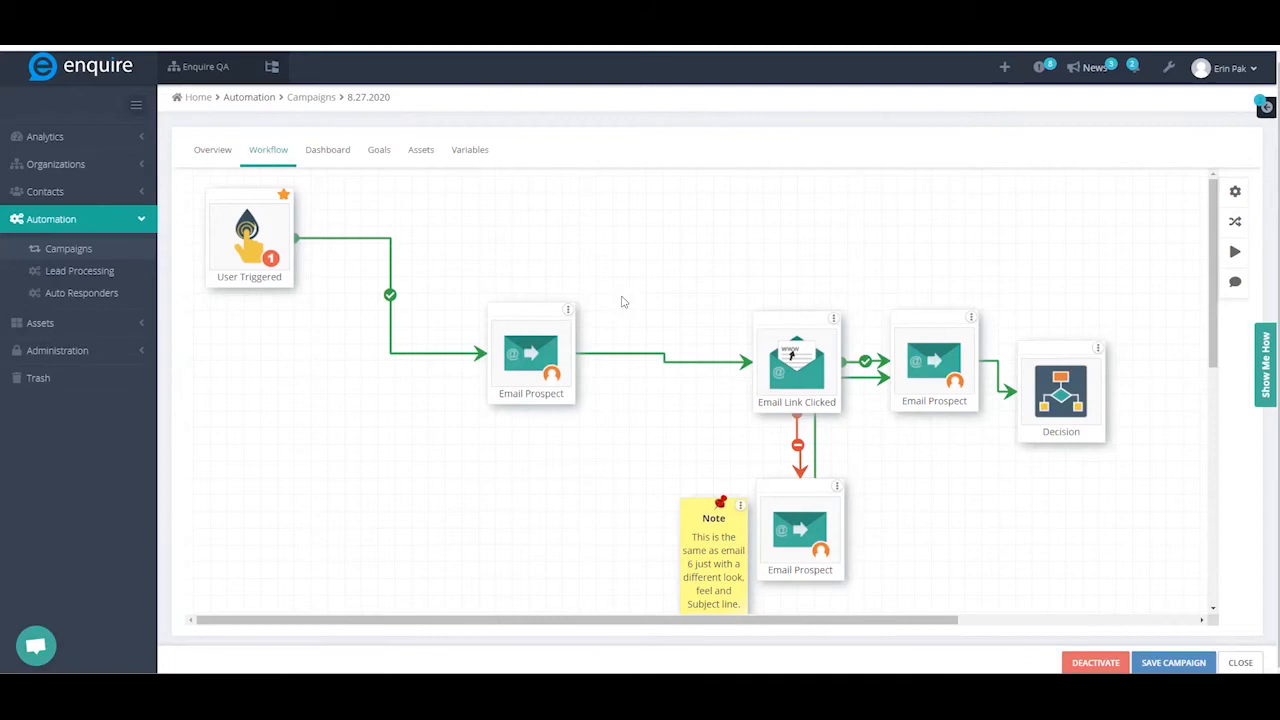
Examine the campaign workflow, the User Triggered step's properties and the available actions
scroll(371, 331, down, 3)
scroll(408, 343, up, 3)
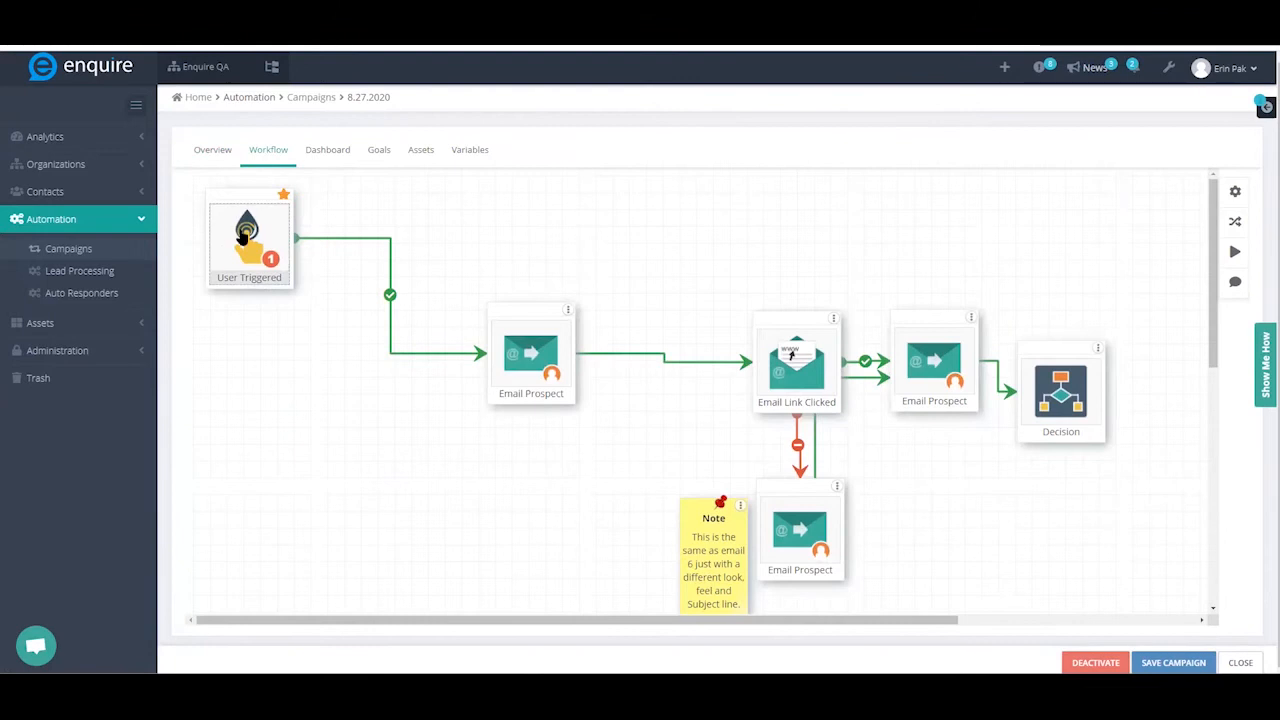
click(244, 232)
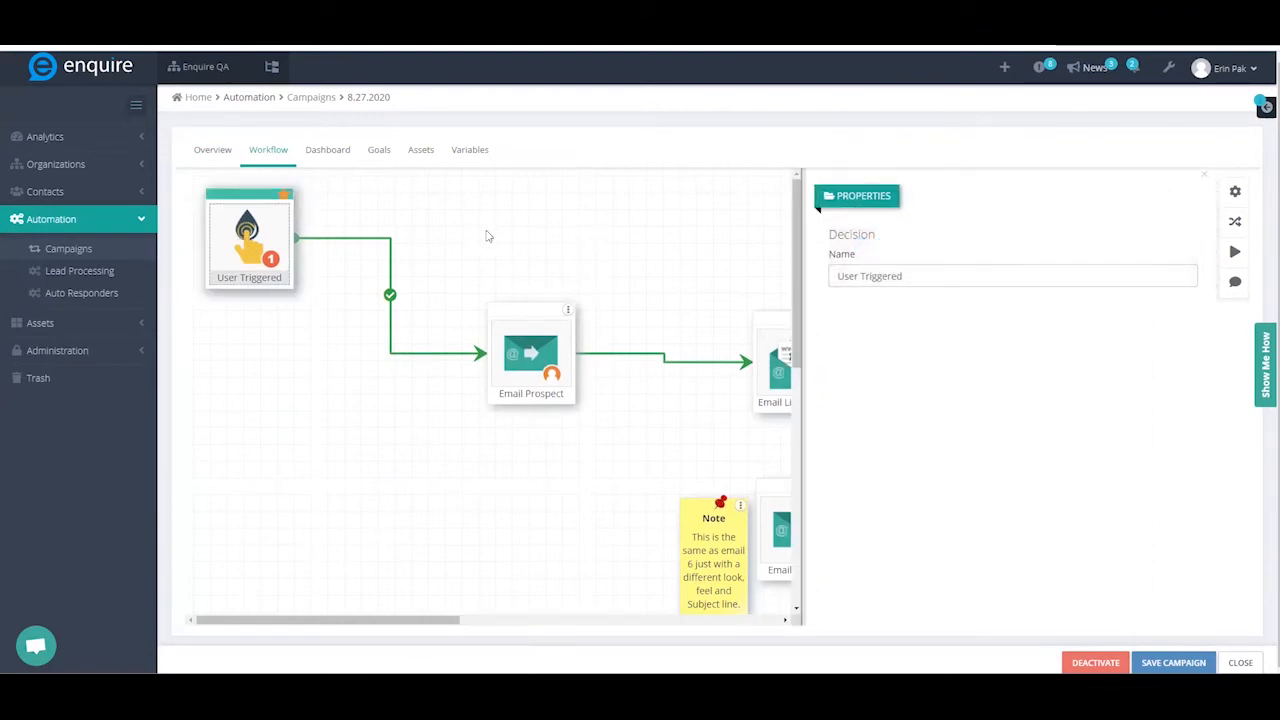
click(487, 236)
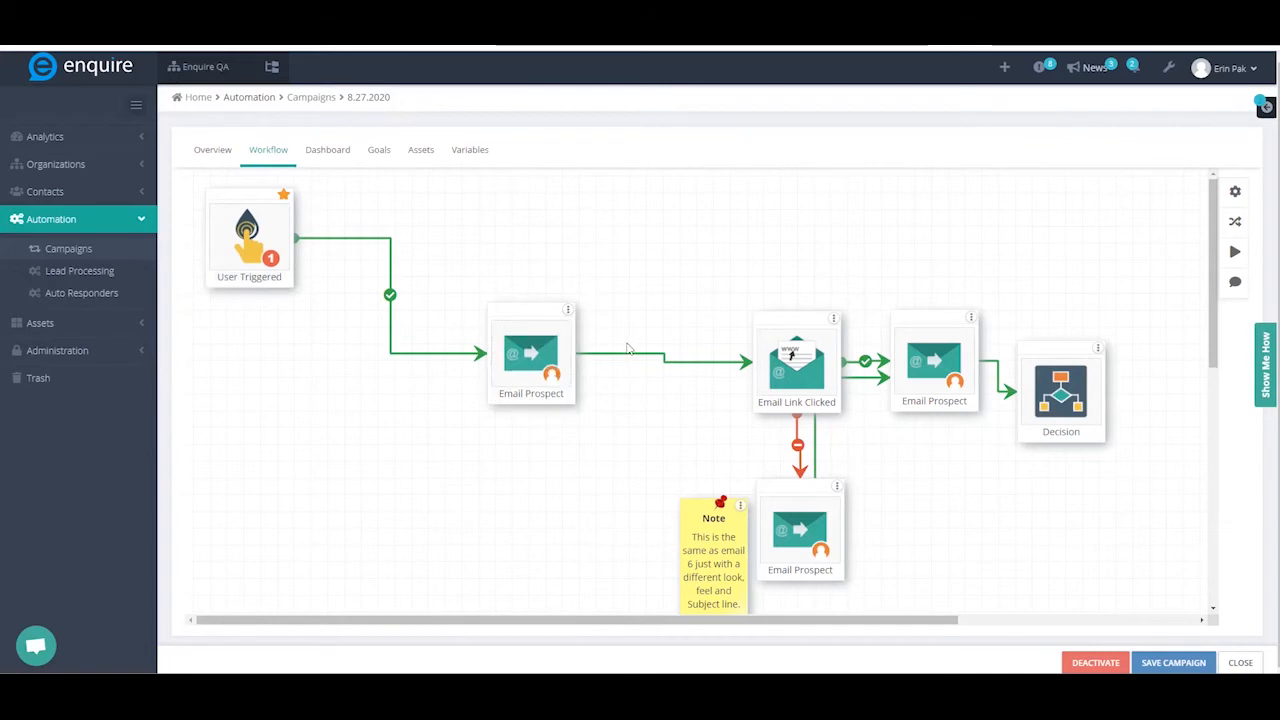
scroll(626, 347, down, 1)
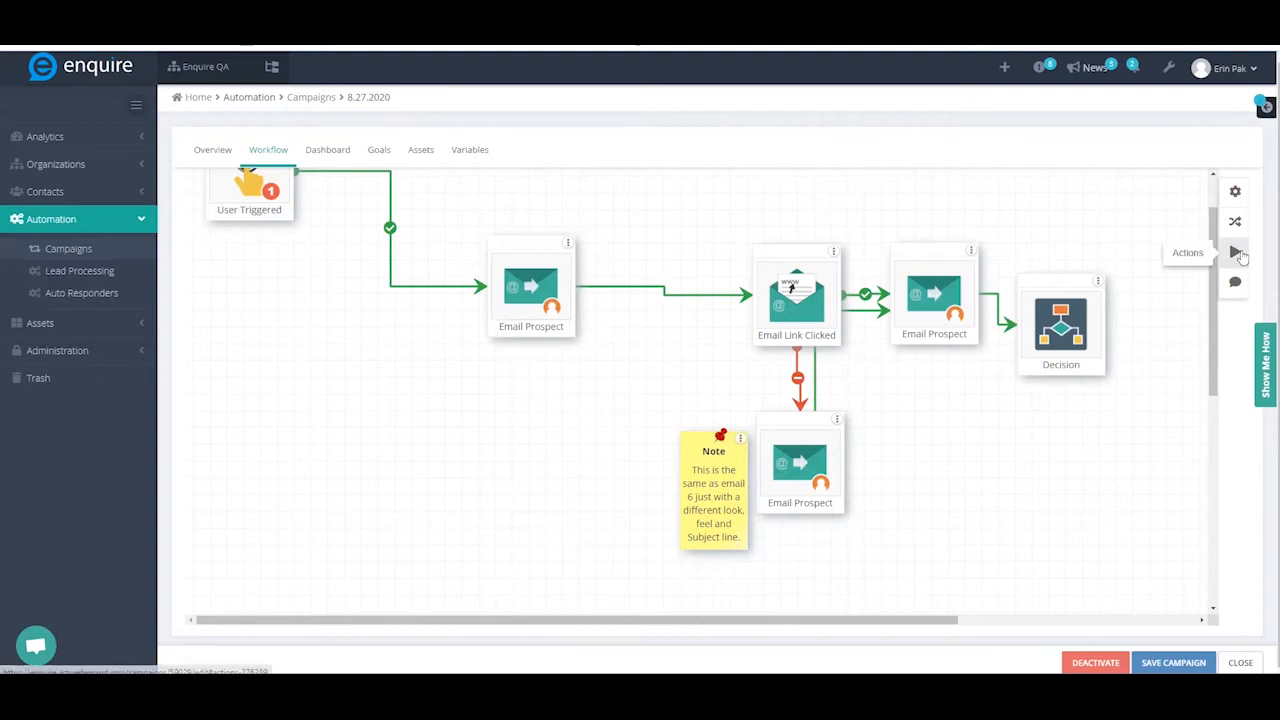
click(1237, 253)
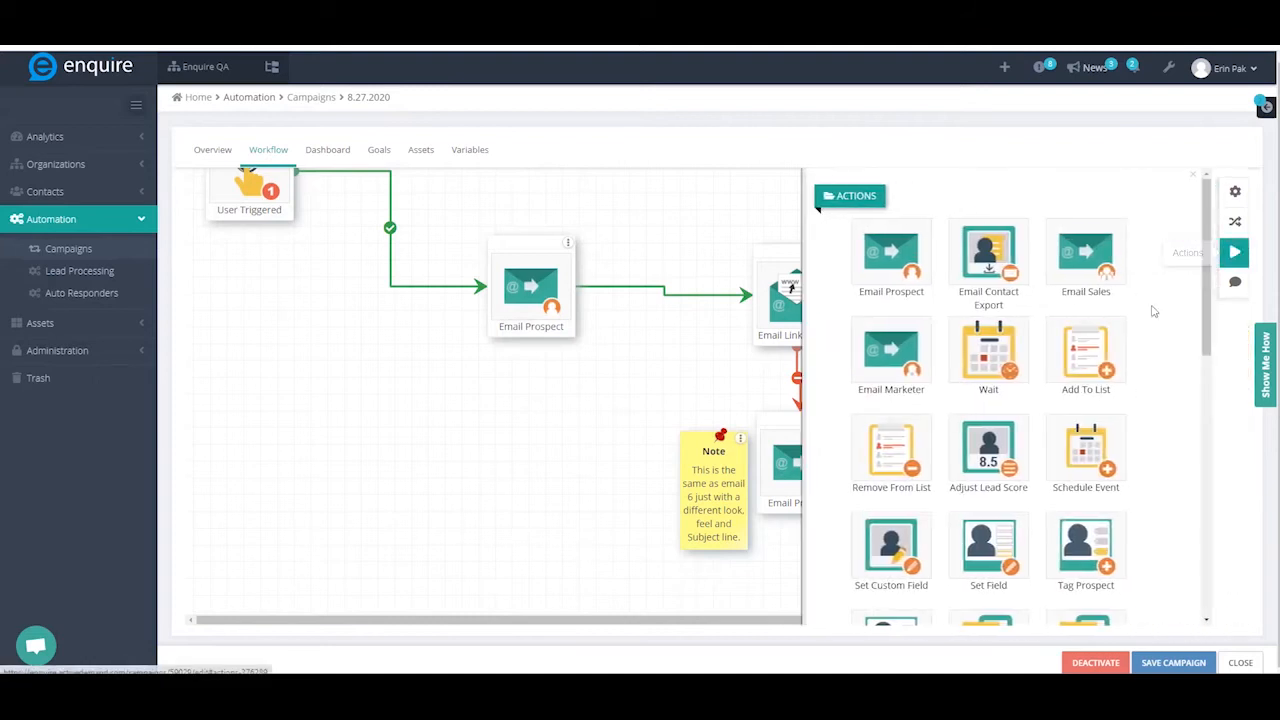
click(1237, 253)
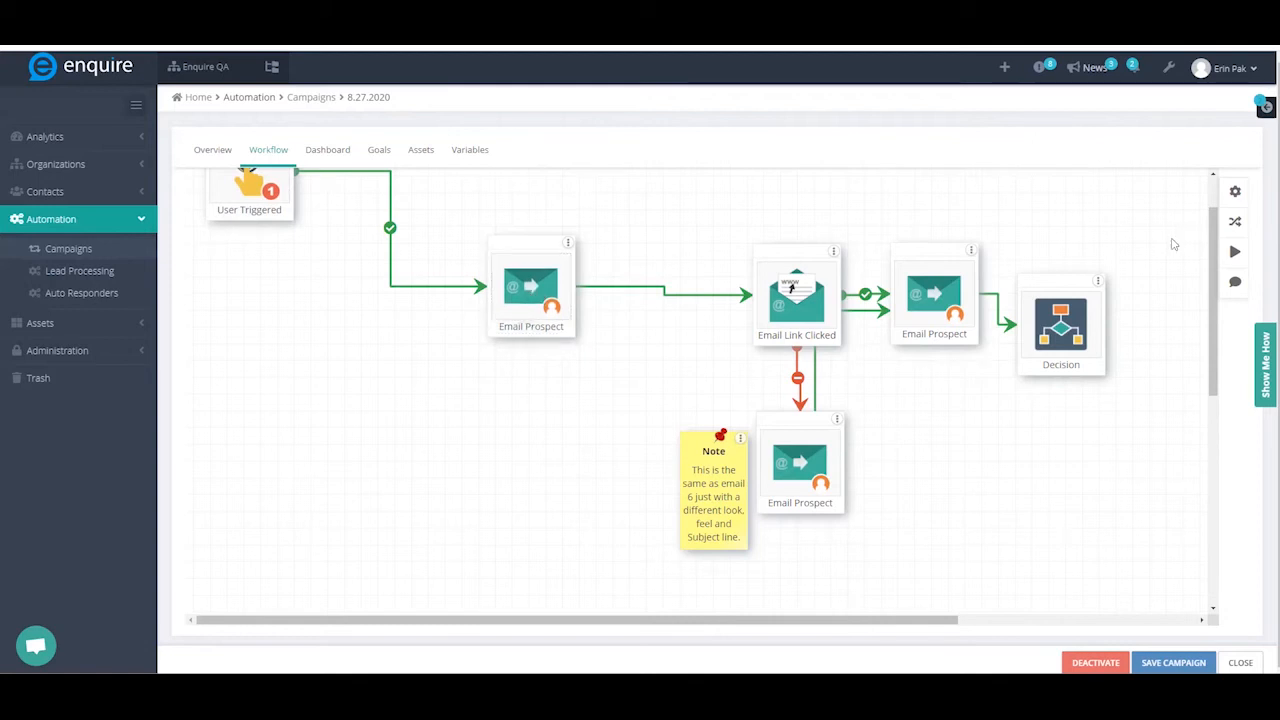
Add a Decision below the first Email Prospect with the condition Contacts: Contact Segment, Equals, "Pet's Allowed"
click(1235, 221)
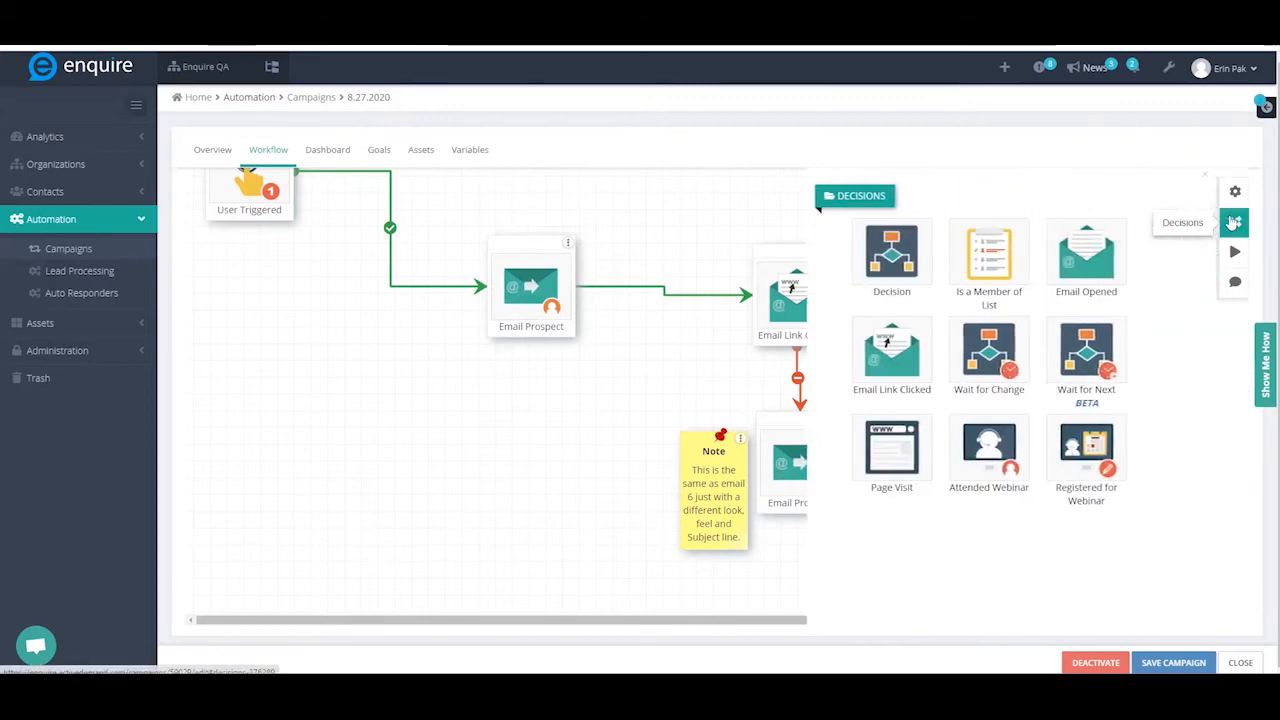
drag(893, 256, 548, 472)
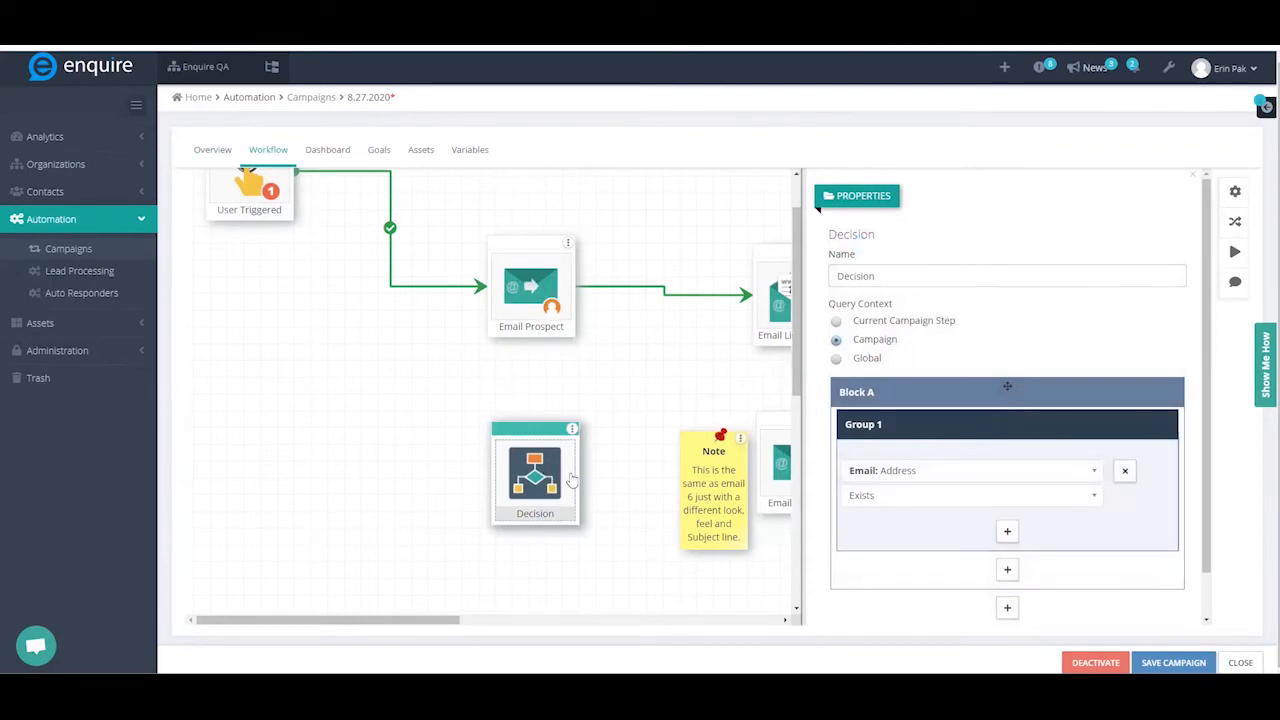
click(949, 482)
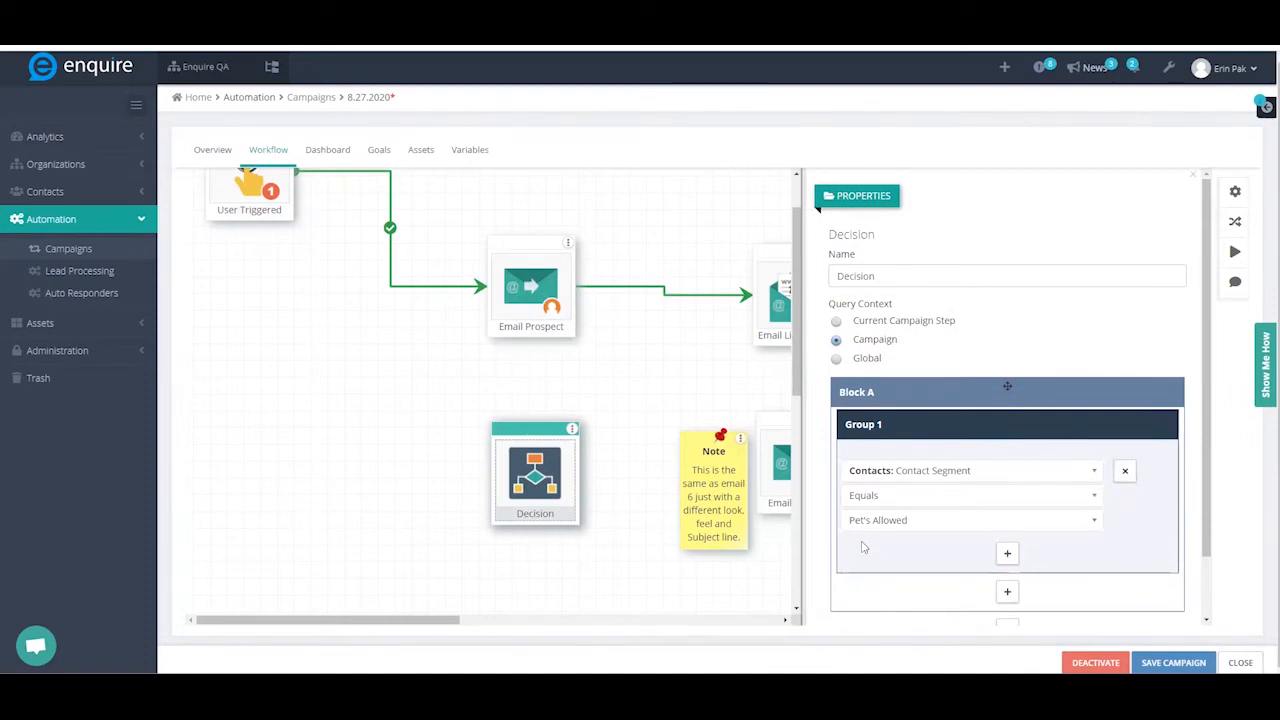
click(676, 348)
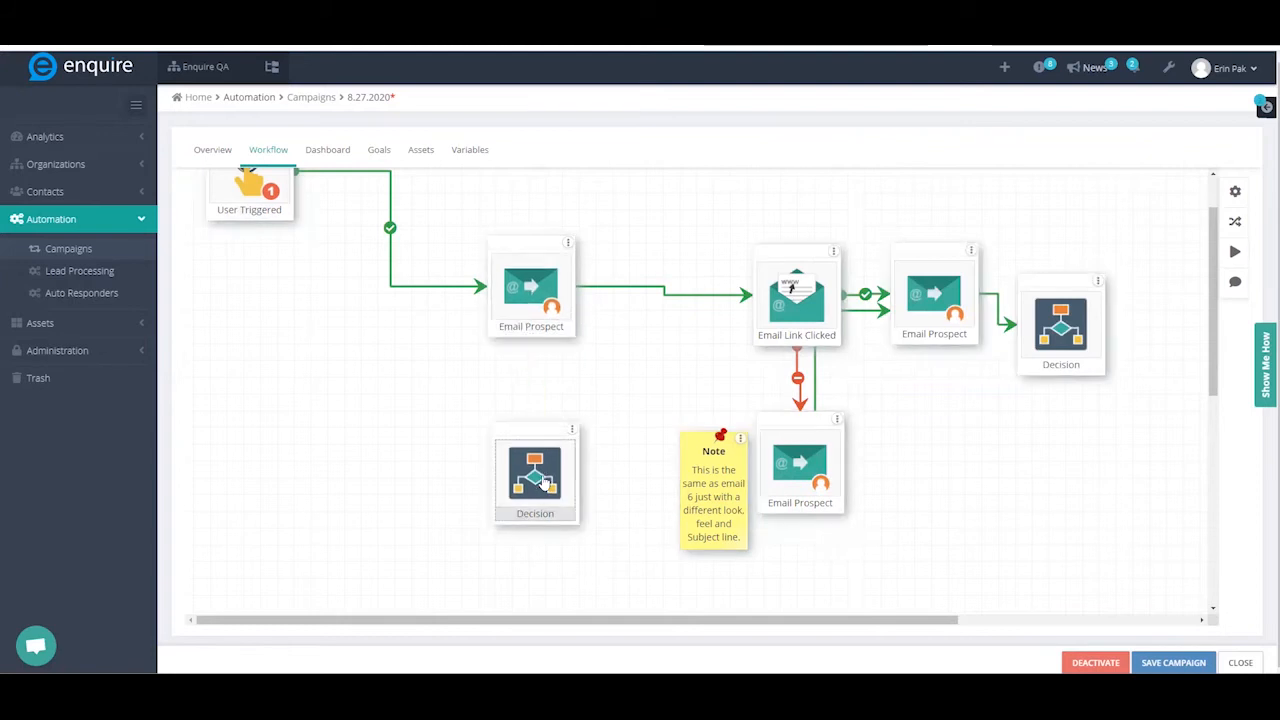
Delete the connection from the first Email Prospect to Email Link Clicked and connect that Email Prospect to the new Decision instead
click(643, 293)
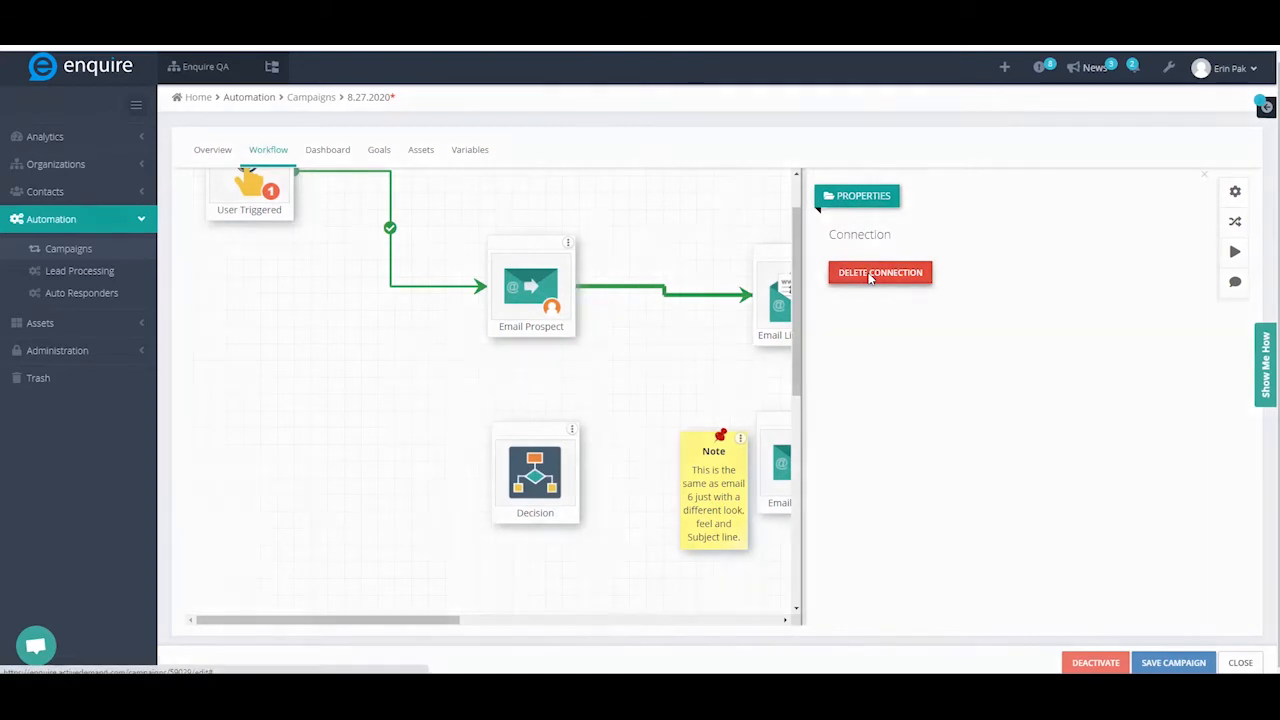
click(868, 276)
click(769, 191)
drag(577, 294, 537, 481)
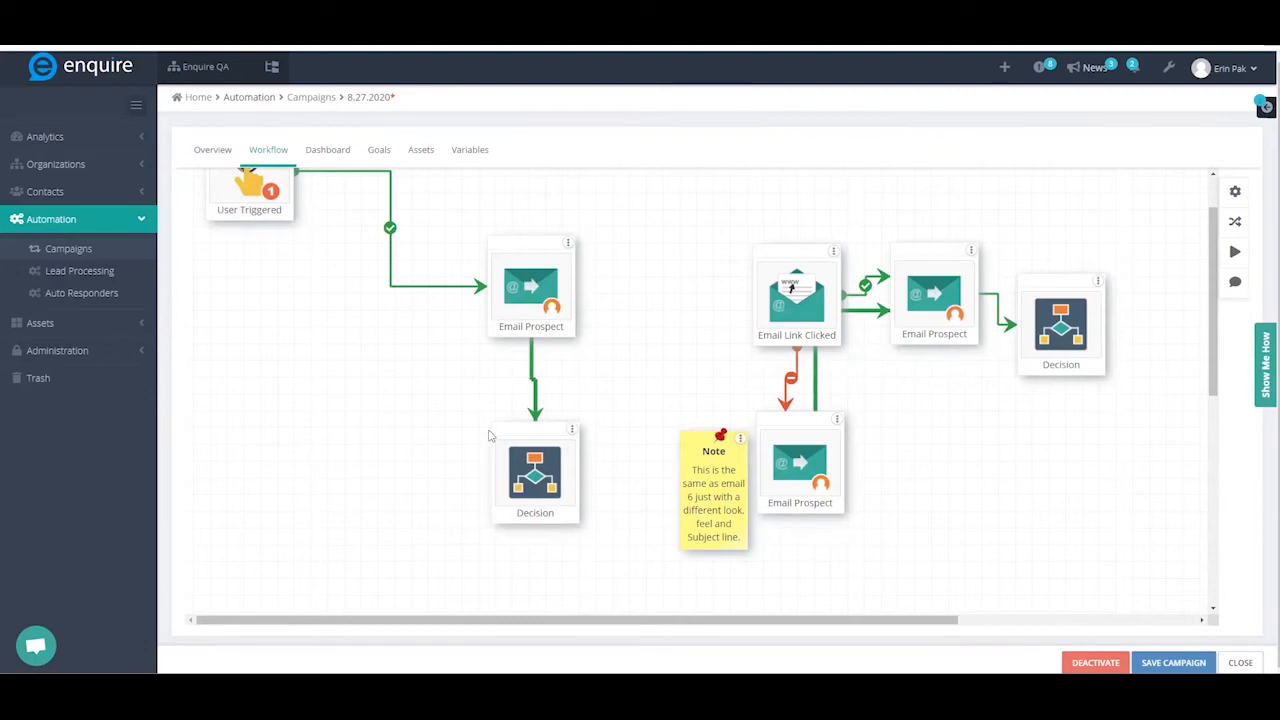
Remove the Email Link Clicked step and move the new Decision closer beneath the first Email Prospect
drag(537, 296, 798, 458)
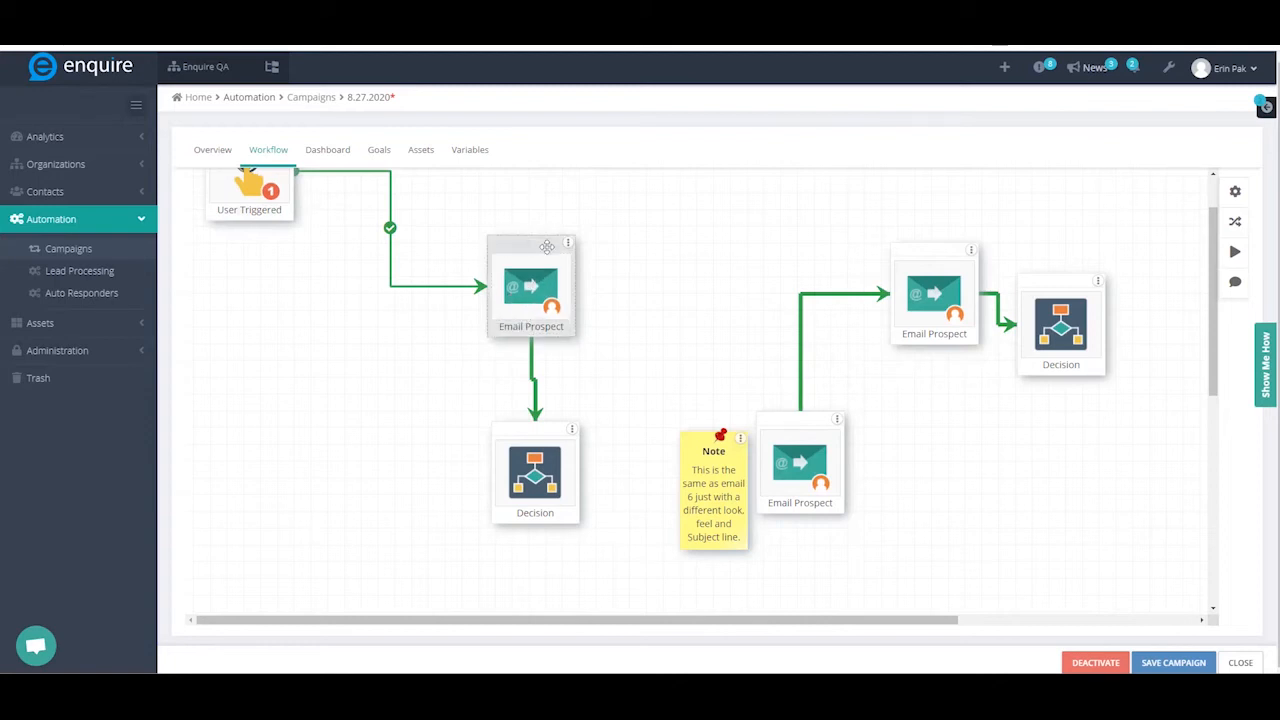
drag(533, 427, 532, 390)
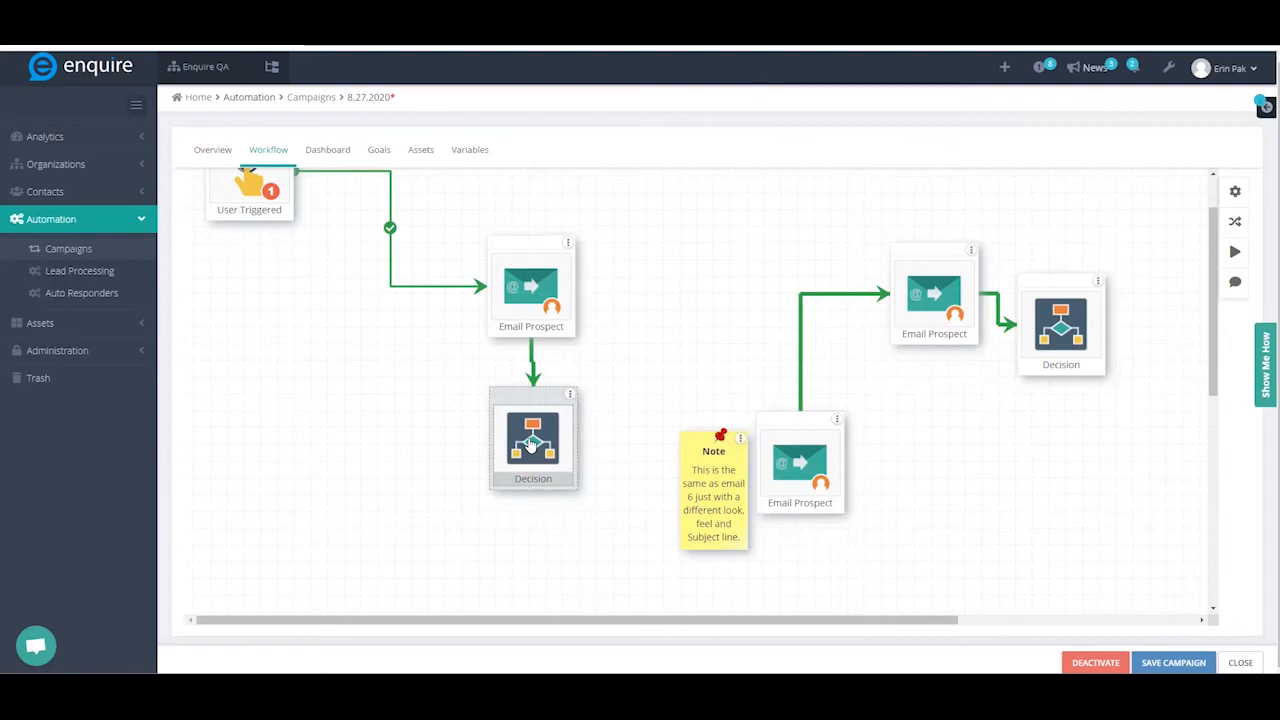
Add an Email Prospect action below the new Decision and connect it as the Decision's positive branch
click(1235, 252)
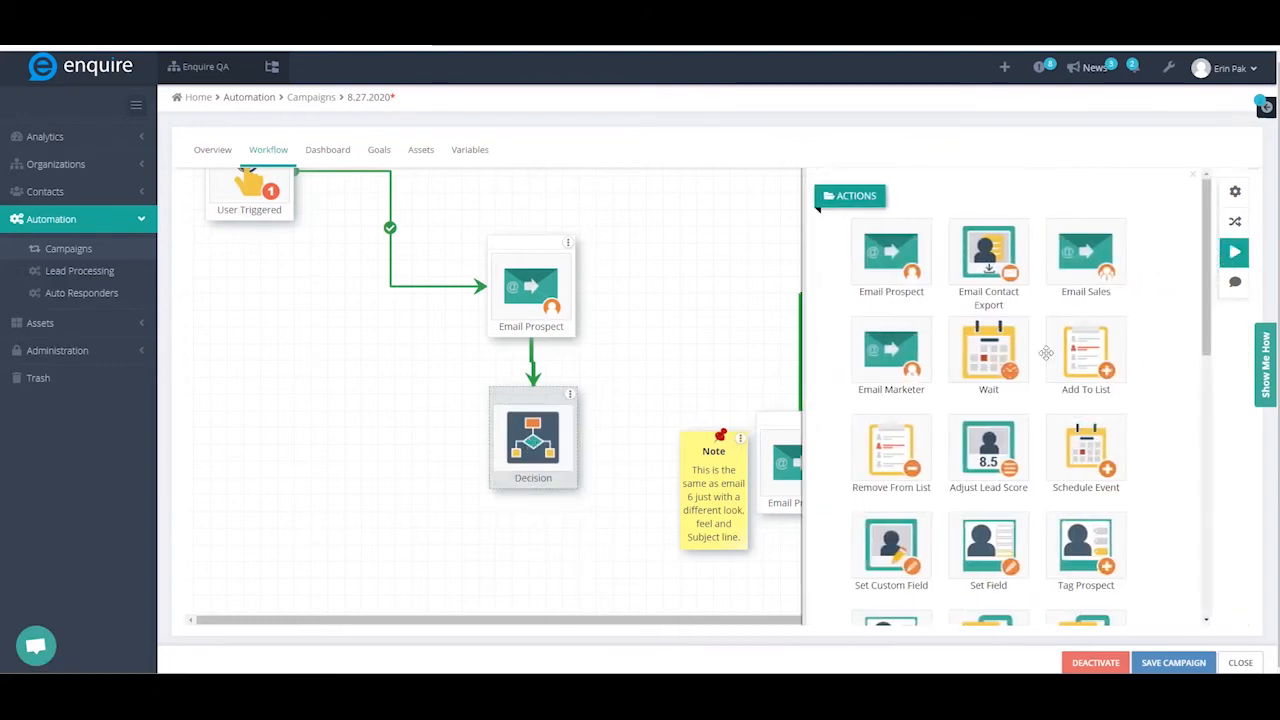
drag(884, 262, 528, 558)
scroll(650, 490, down, 1)
click(657, 297)
drag(540, 378, 521, 463)
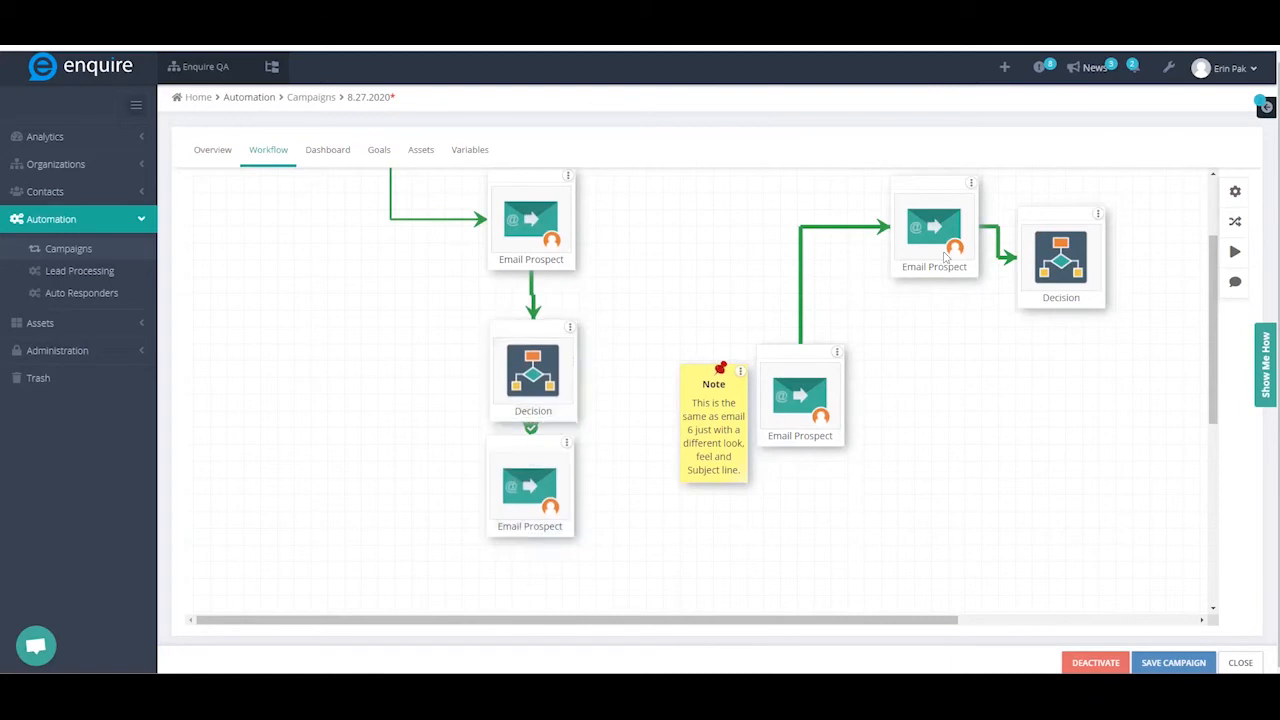
Add another Email Prospect action on the new Decision's negative branch and connect it to the Email Prospect beside the note
click(1235, 252)
drag(891, 255, 709, 259)
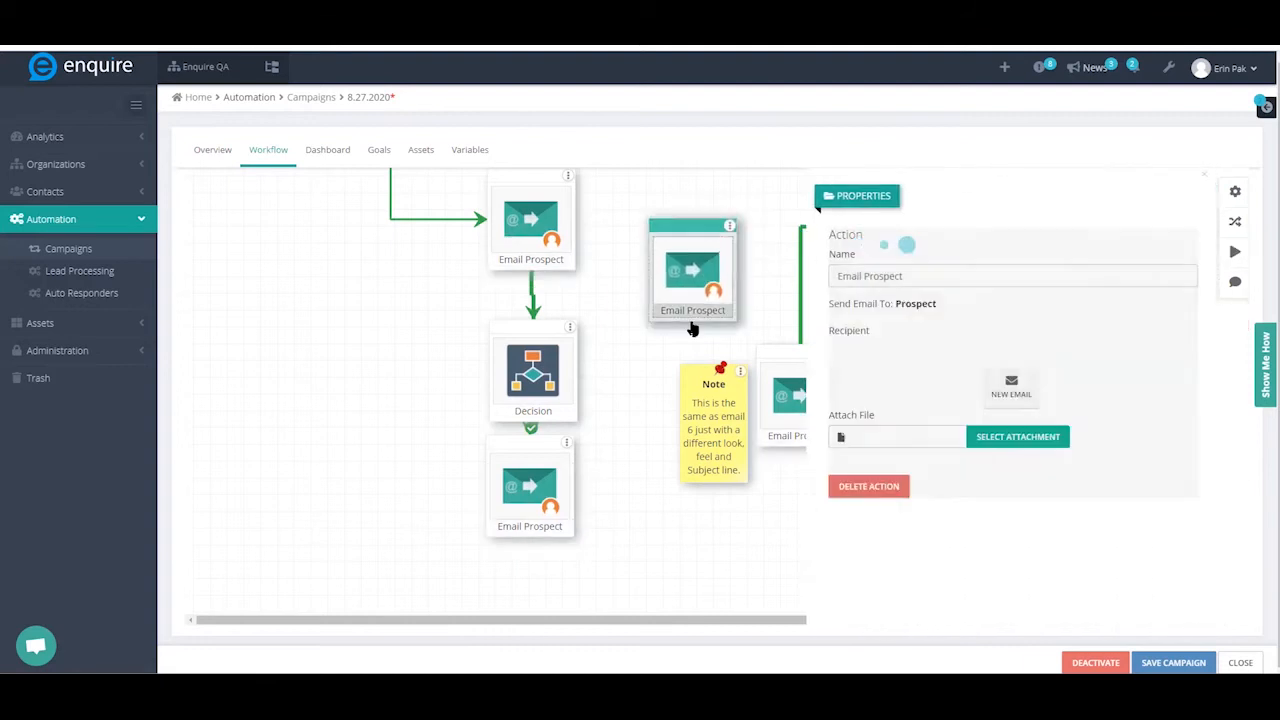
click(382, 328)
drag(577, 370, 688, 272)
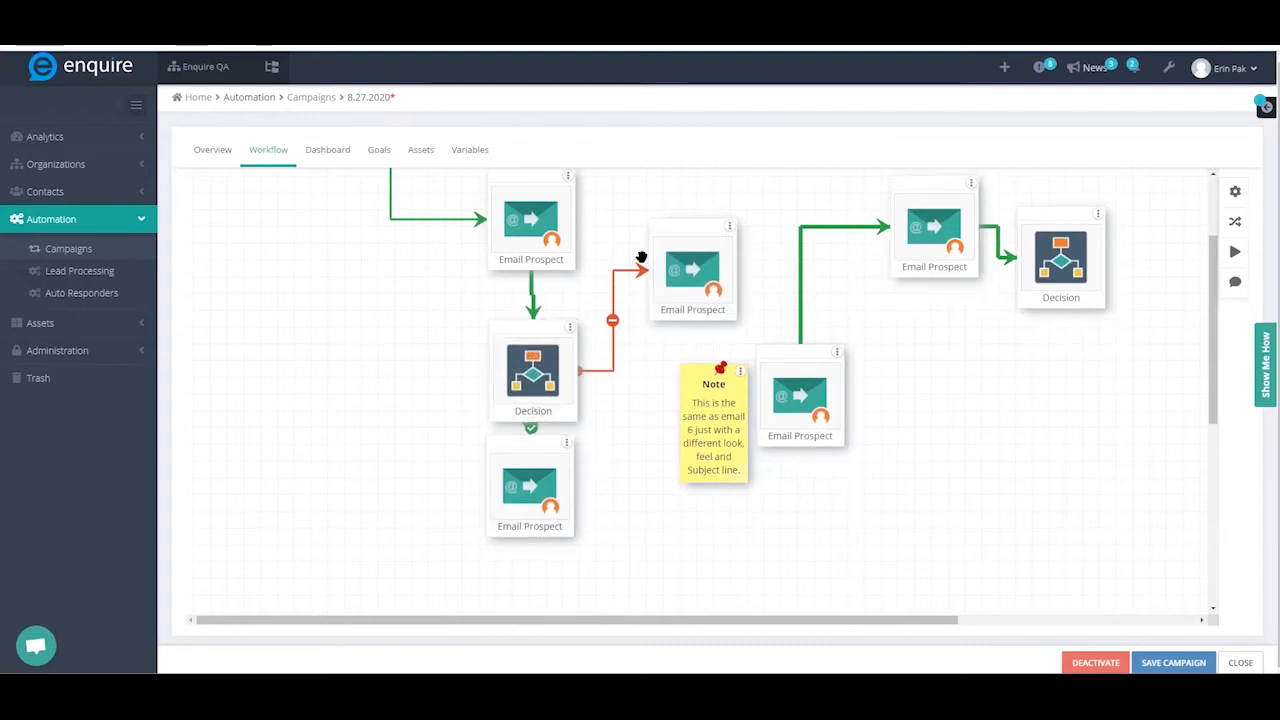
drag(722, 294, 777, 379)
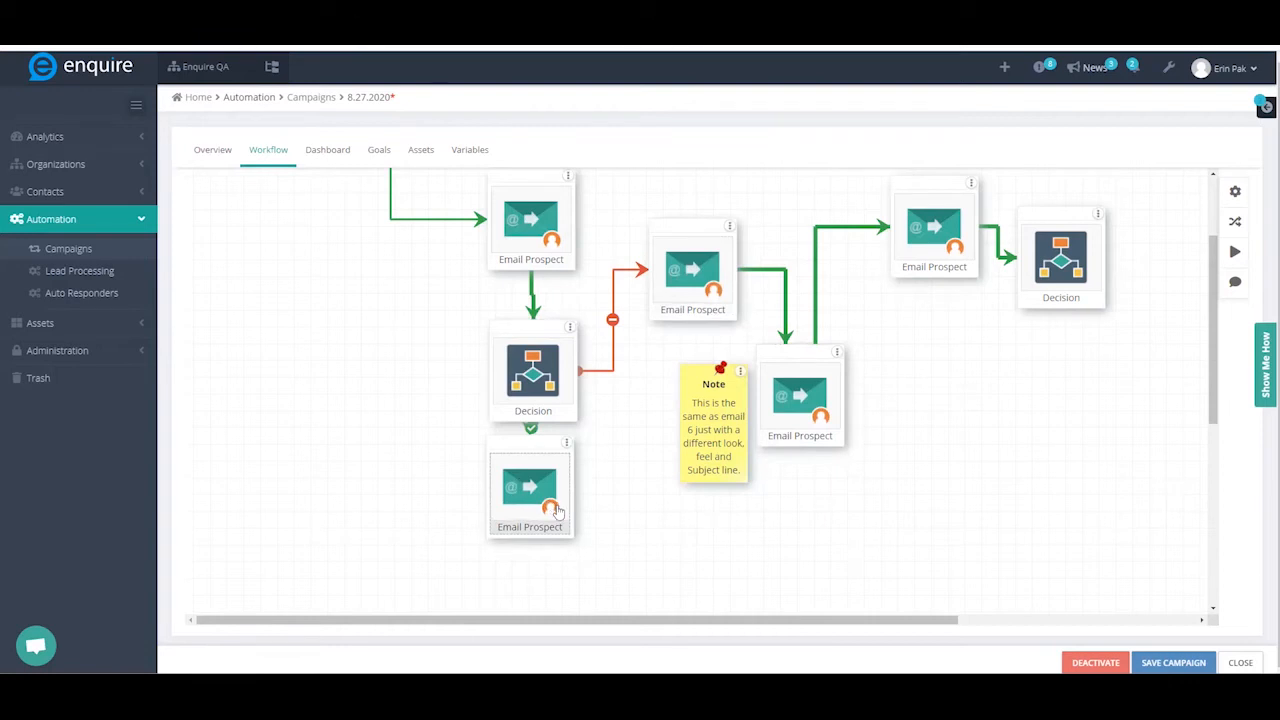
click(1237, 251)
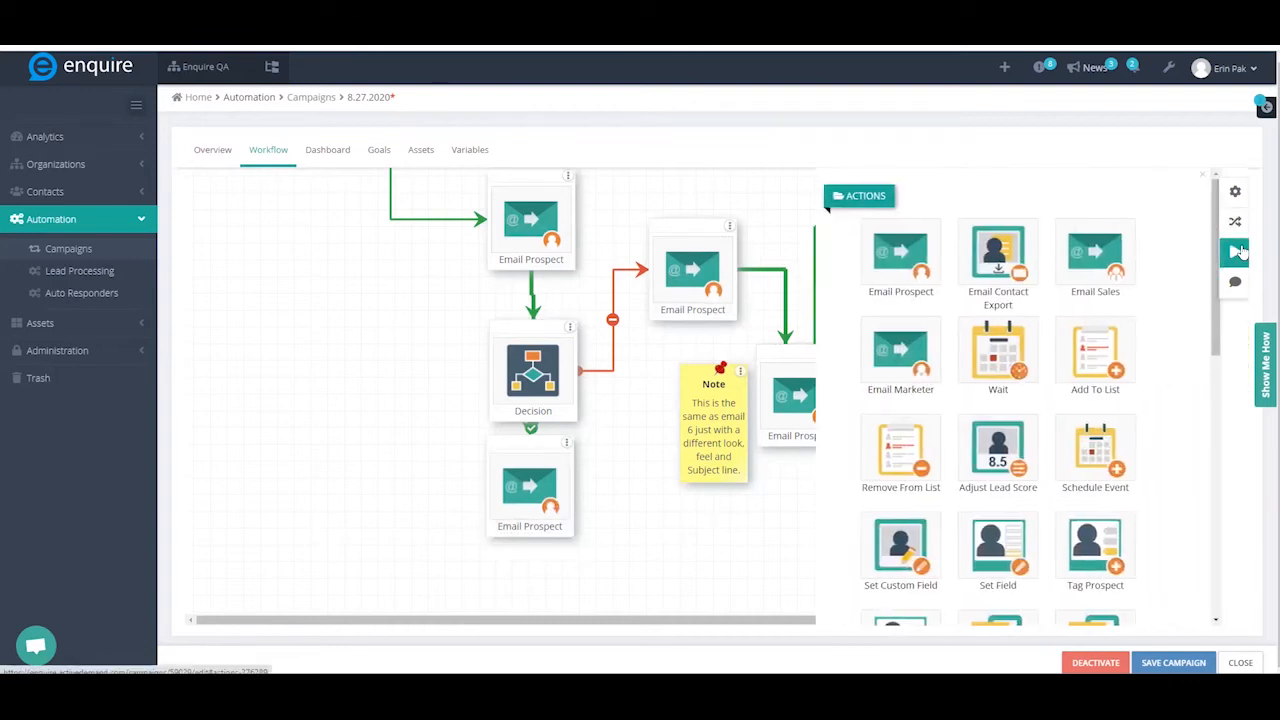
drag(1112, 359, 716, 566)
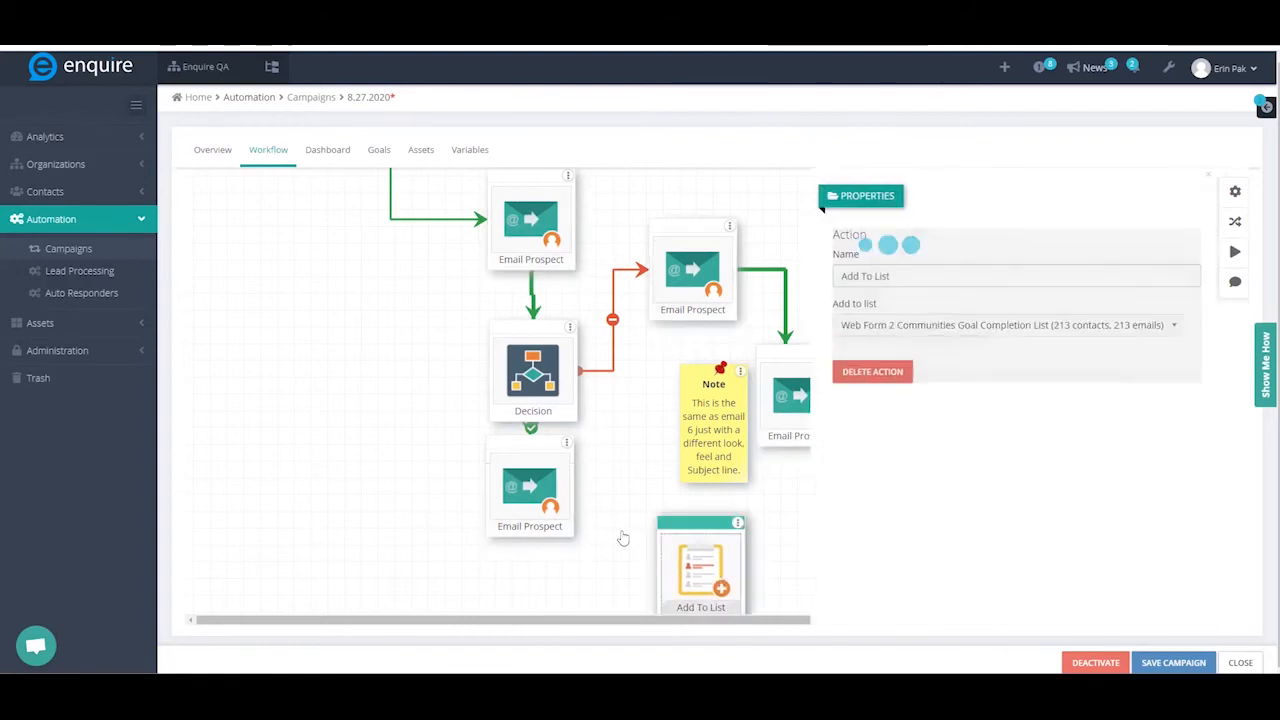
click(737, 522)
click(779, 558)
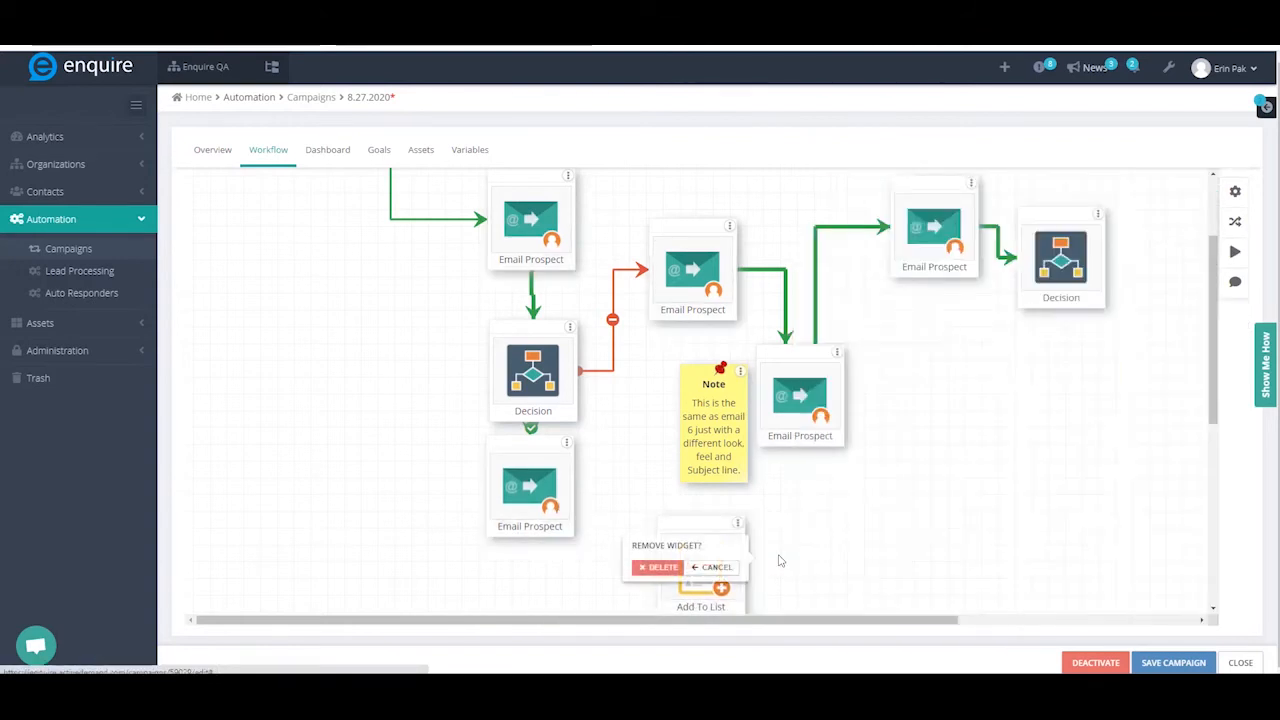
click(660, 567)
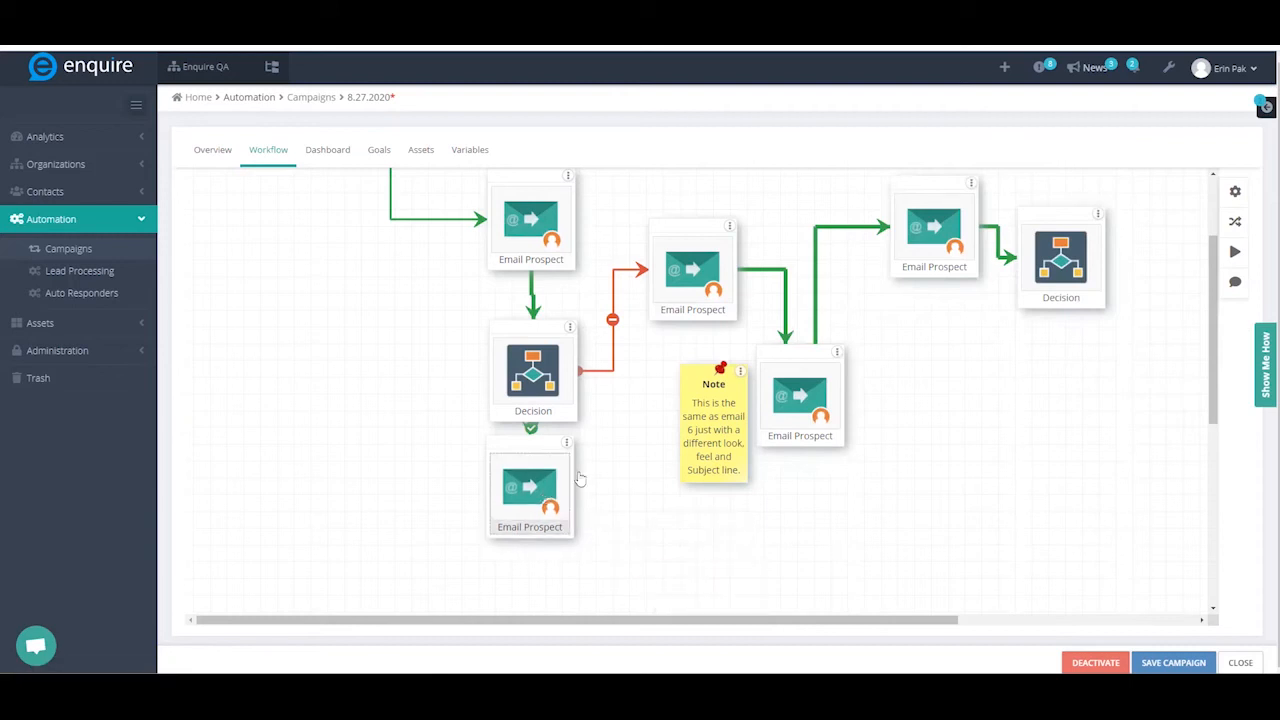
Add an SMS/MMS Message Marketer action beside the Email Prospect on the Decision's positive branch
click(1235, 252)
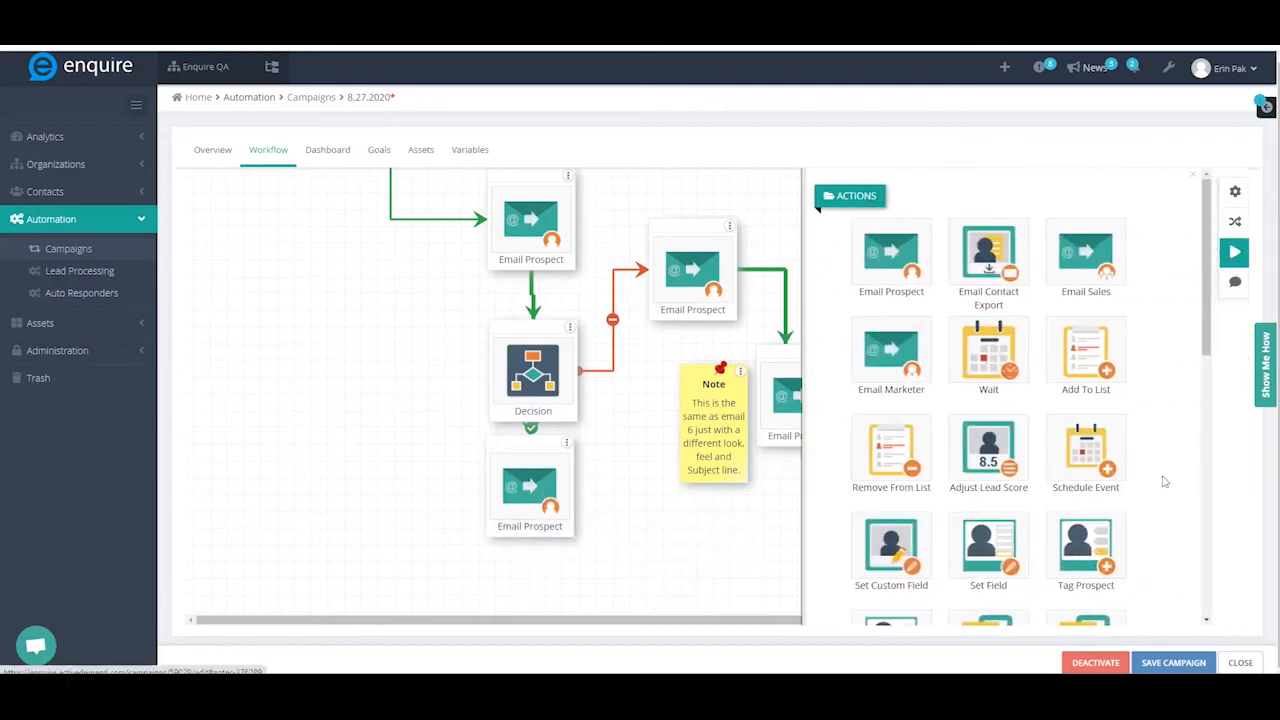
scroll(1157, 483, down, 1)
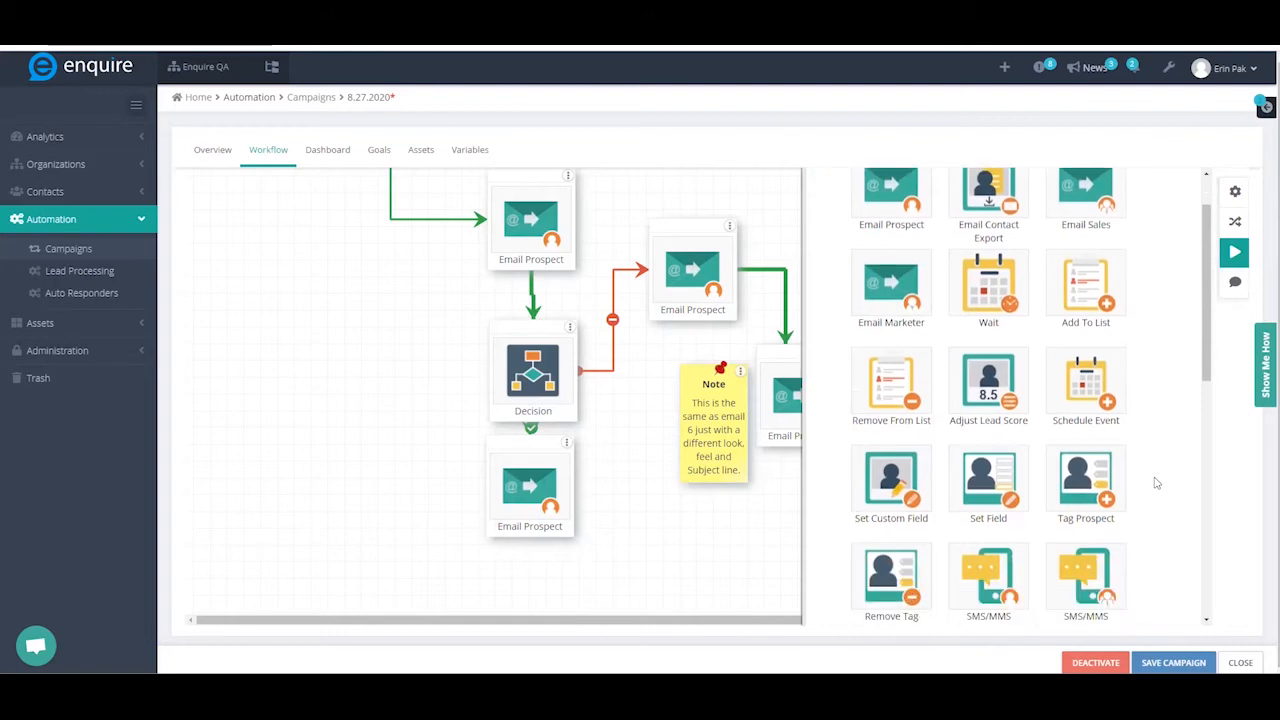
scroll(1156, 486, down, 1)
scroll(1155, 488, down, 2)
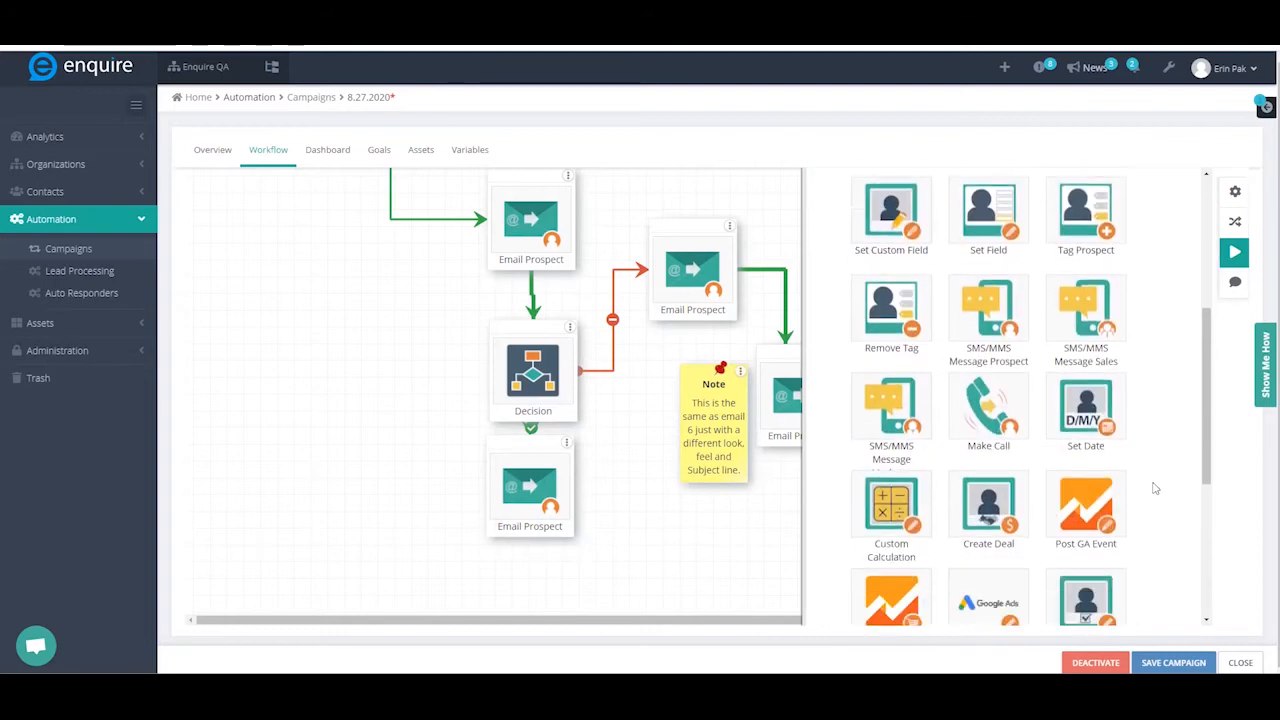
drag(922, 396, 686, 538)
click(648, 548)
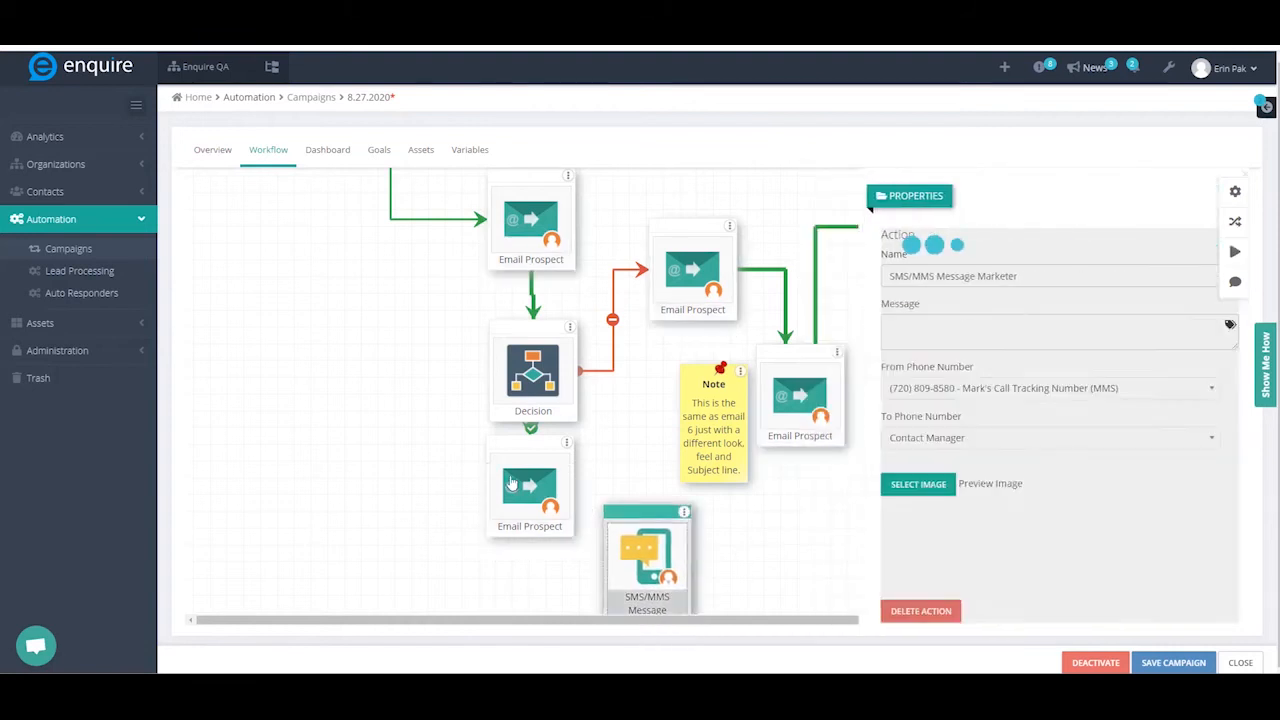